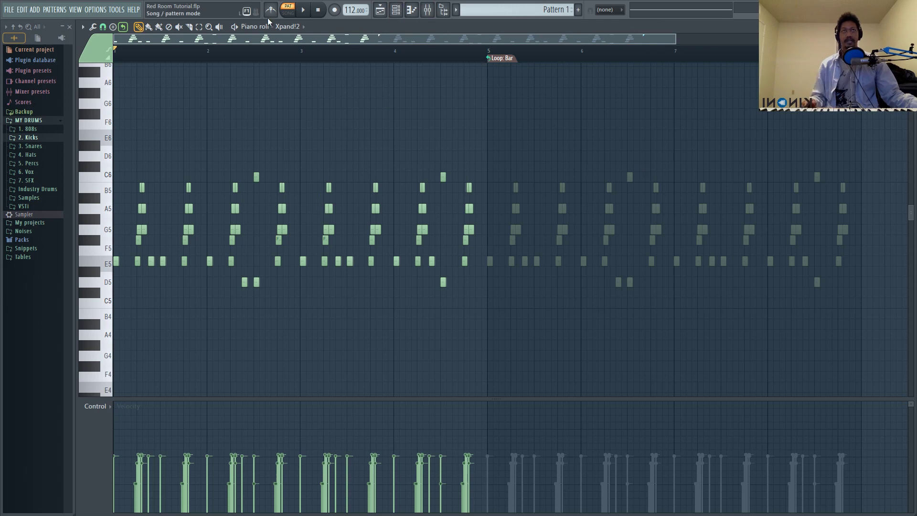
# Play back the Red Room glide melody, then show the channel rack with its three Xpand!2 channels.
pyautogui.click(304, 11)
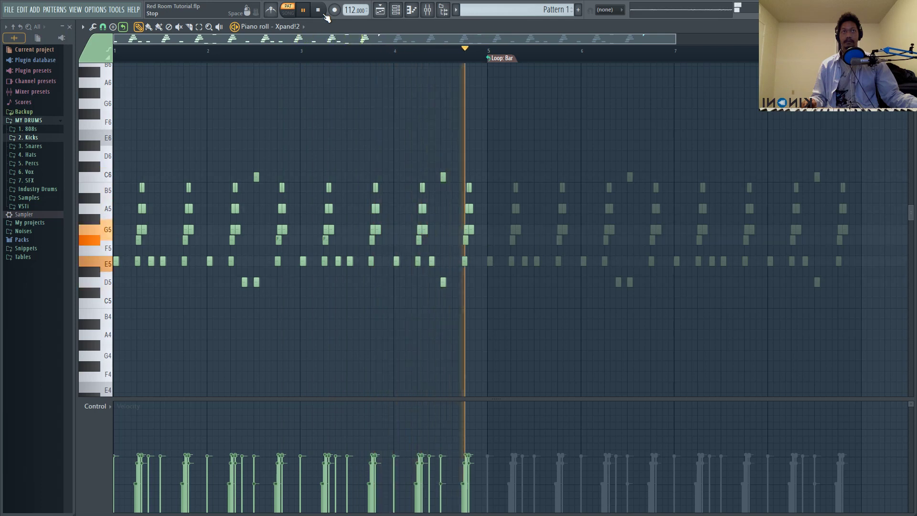
pyautogui.click(322, 13)
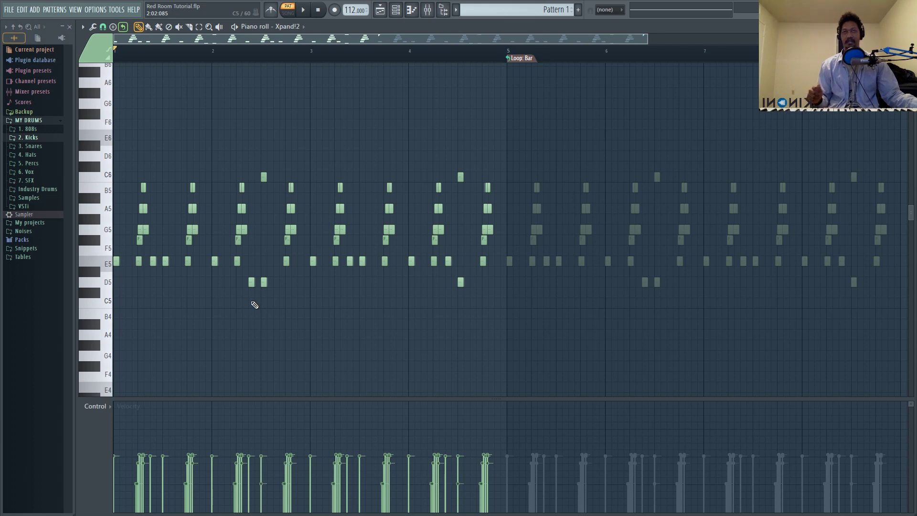
pyautogui.press('F6')
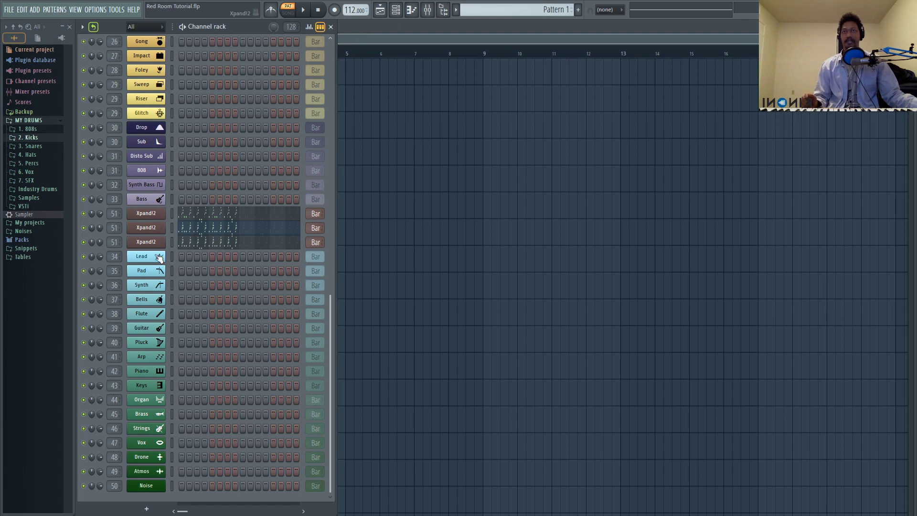
# Select the first Xpand!2 channel and open its routed mixer track, Insert 51.
pyautogui.click(172, 214)
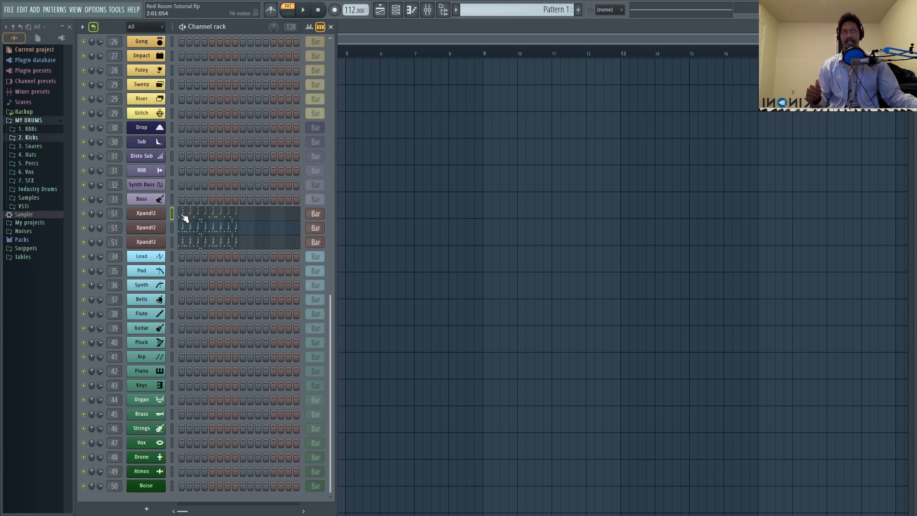
pyautogui.click(427, 9)
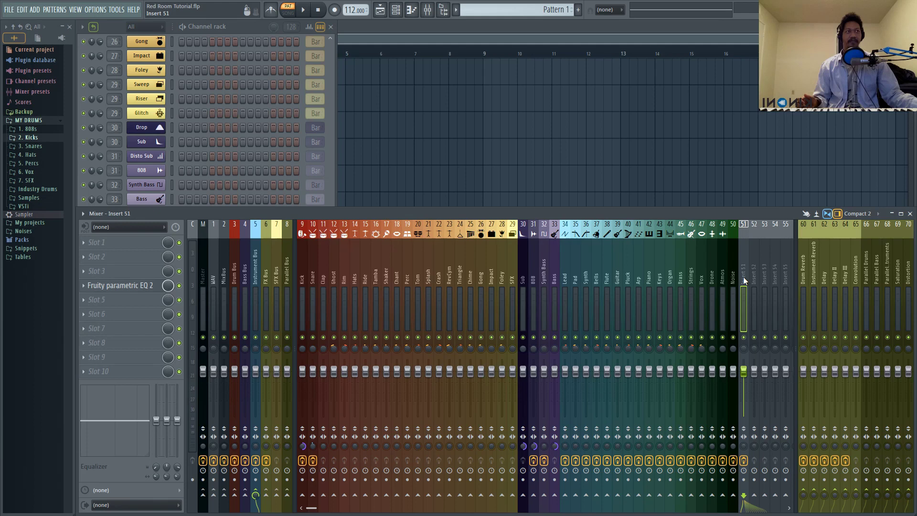
# Inspect the Fruity parametric EQ 2 curve on Insert 51, then bring the channel rack forward.
pyautogui.click(122, 287)
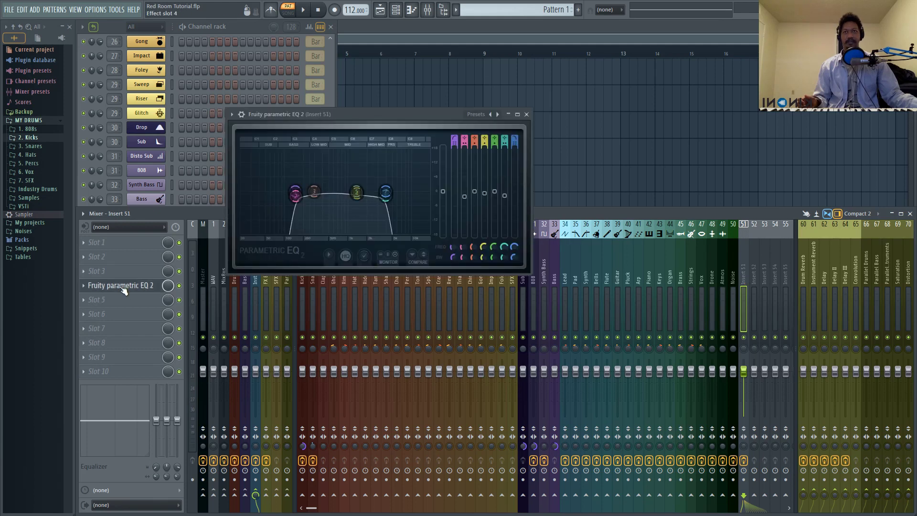
pyautogui.doubleClick(242, 31)
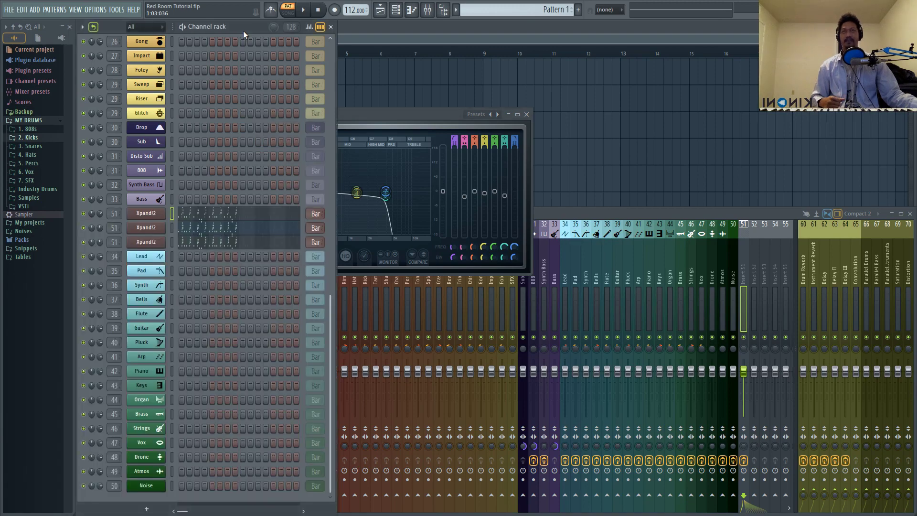
# Browse the first Xpand!2 channel's presets and play the pattern to hear the Ancient Harp layer.
pyautogui.click(149, 214)
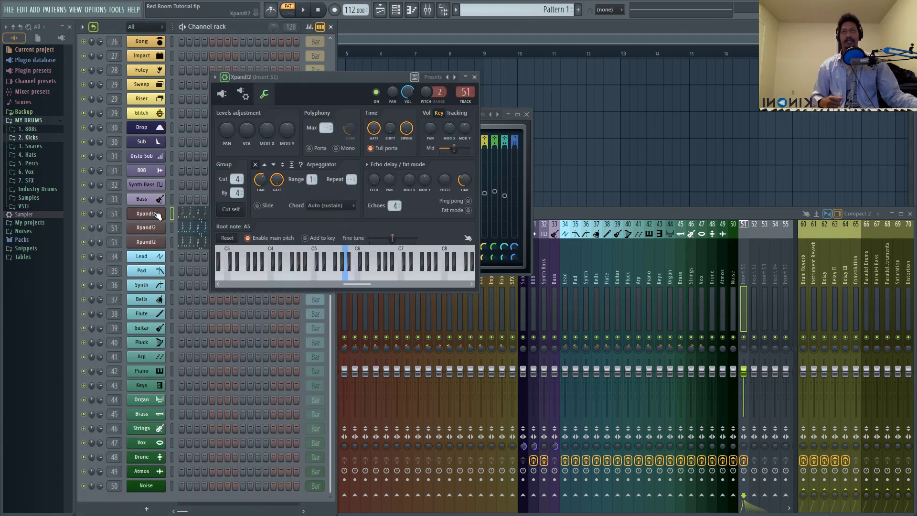
pyautogui.click(223, 98)
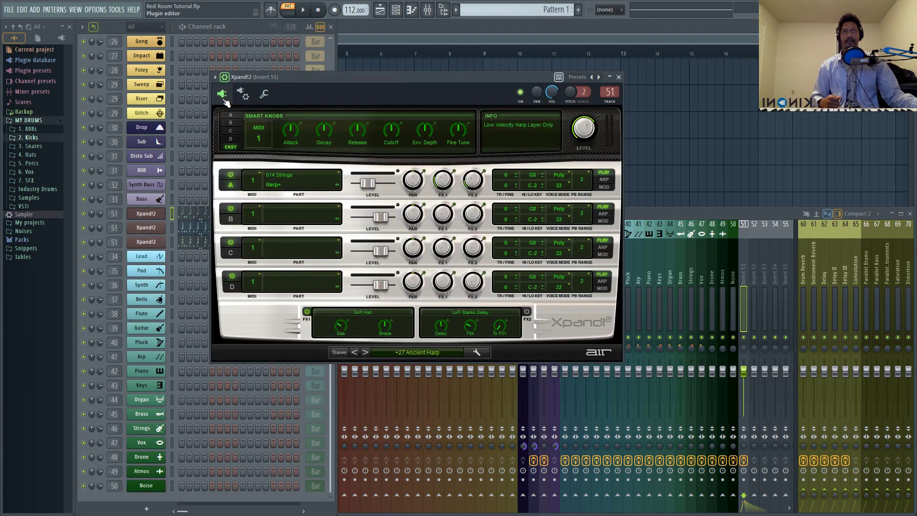
pyautogui.click(383, 352)
pyautogui.moveTo(413, 426)
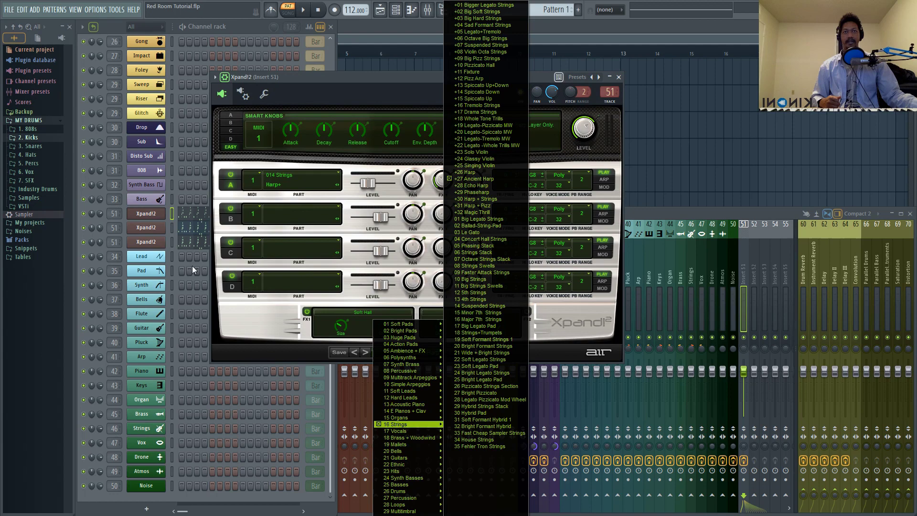
pyautogui.press('F12')
pyautogui.click(303, 9)
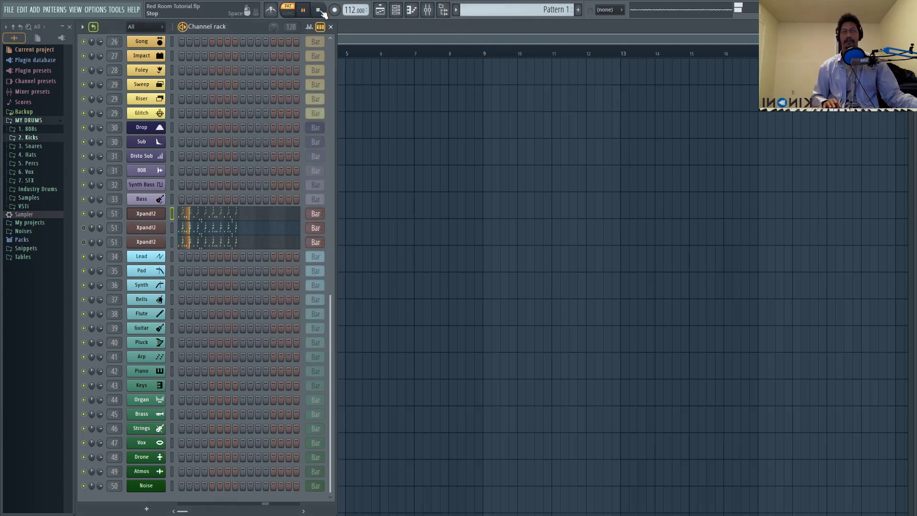
# Audition the second Xpand!2 channel's Warm Natural Piano layer playing the melody.
pyautogui.click(145, 215)
pyautogui.click(112, 234)
pyautogui.press('space')
pyautogui.click(146, 228)
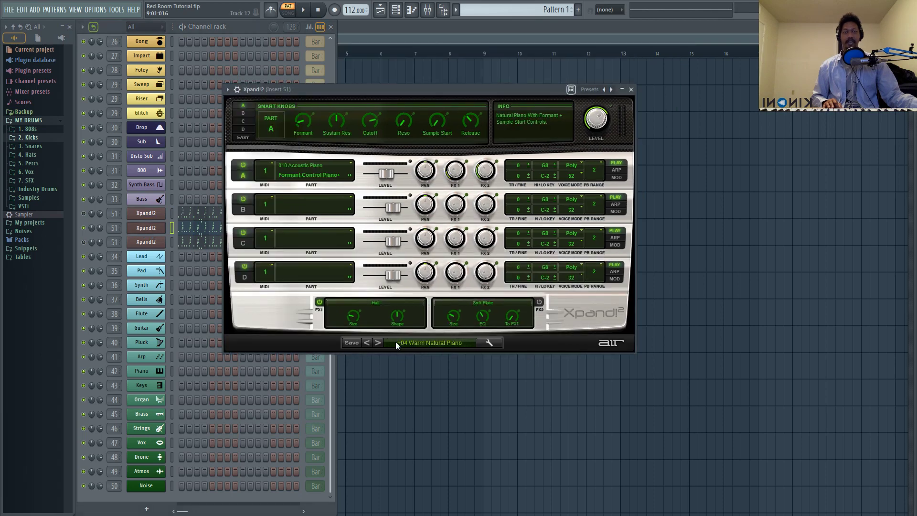
pyautogui.click(303, 9)
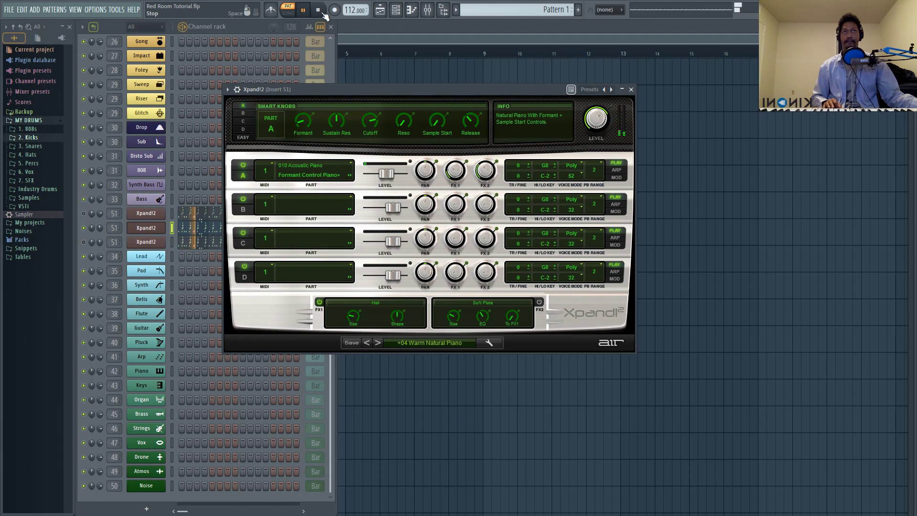
pyautogui.click(321, 13)
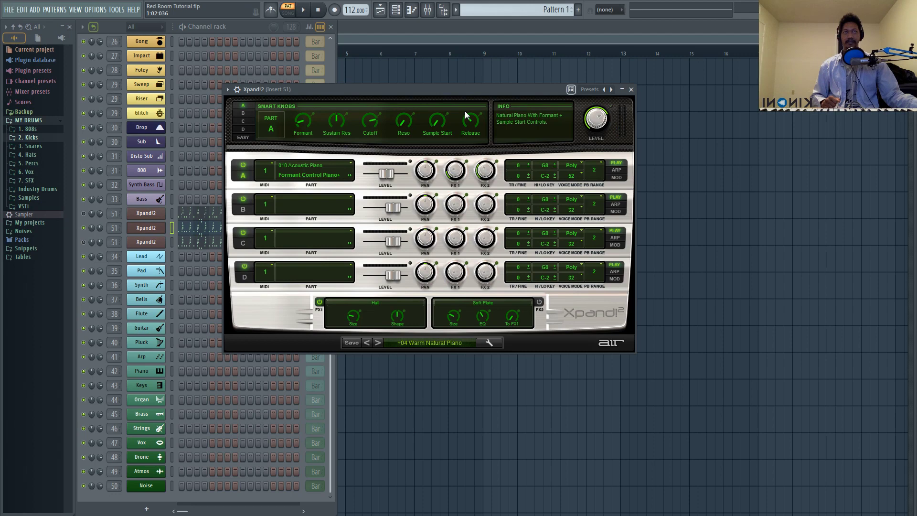
# Check the third channel's Soft Workstation sound, then play all layers together.
pyautogui.click(85, 242)
pyautogui.click(148, 243)
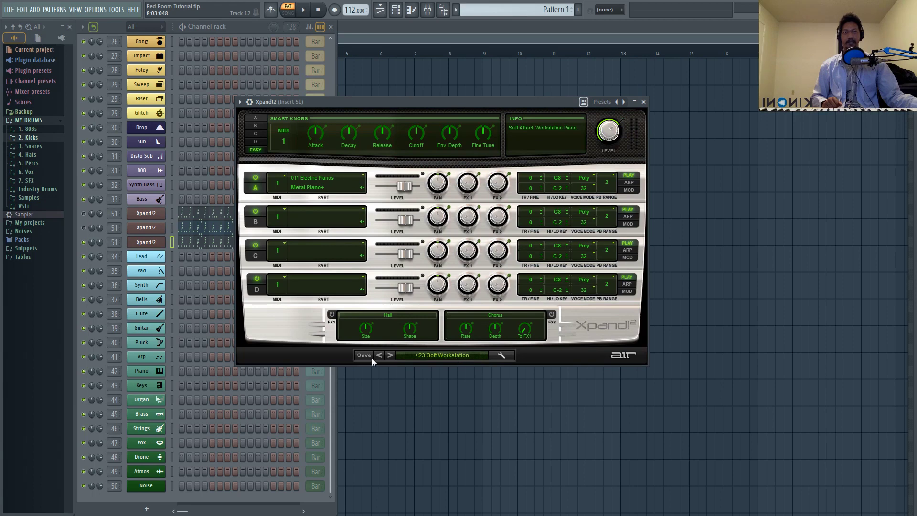
pyautogui.press('Escape')
pyautogui.click(303, 10)
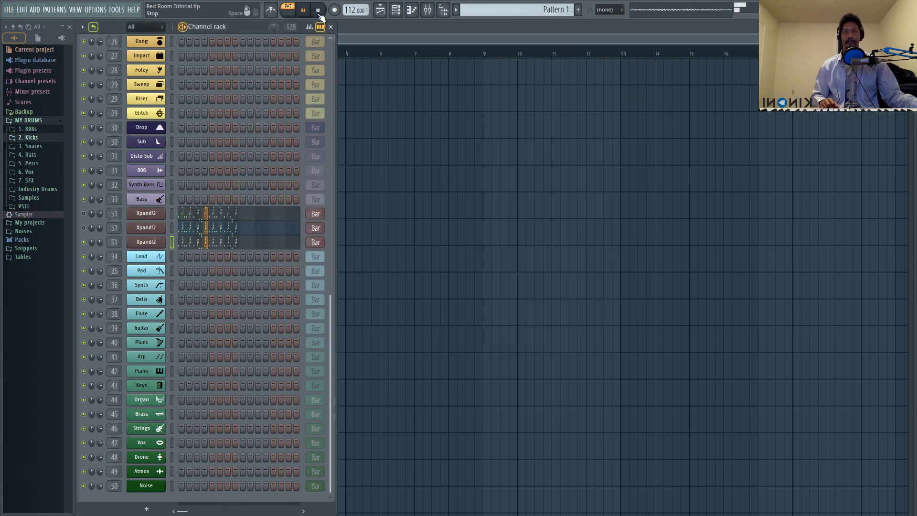
pyautogui.click(317, 10)
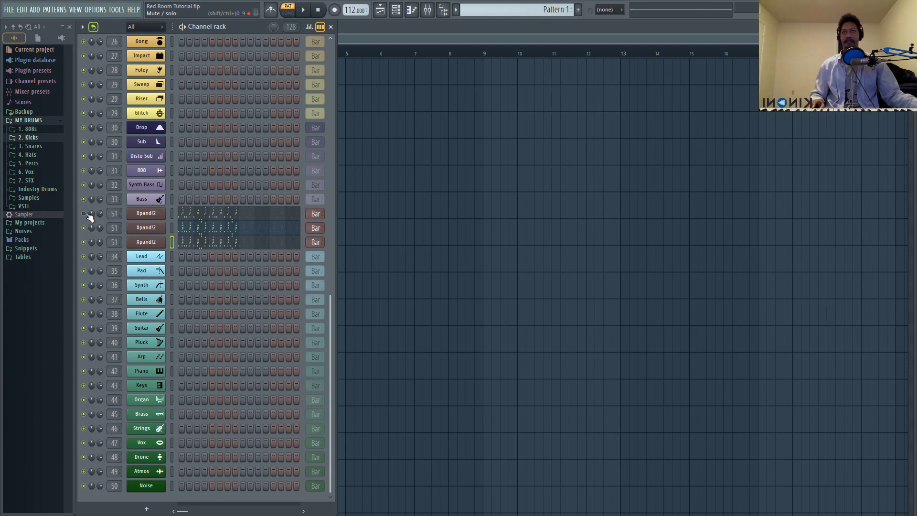
# Clone the top Xpand!2 channel into a fourth channel and open the clone's piano roll.
pyautogui.rightClick(152, 219)
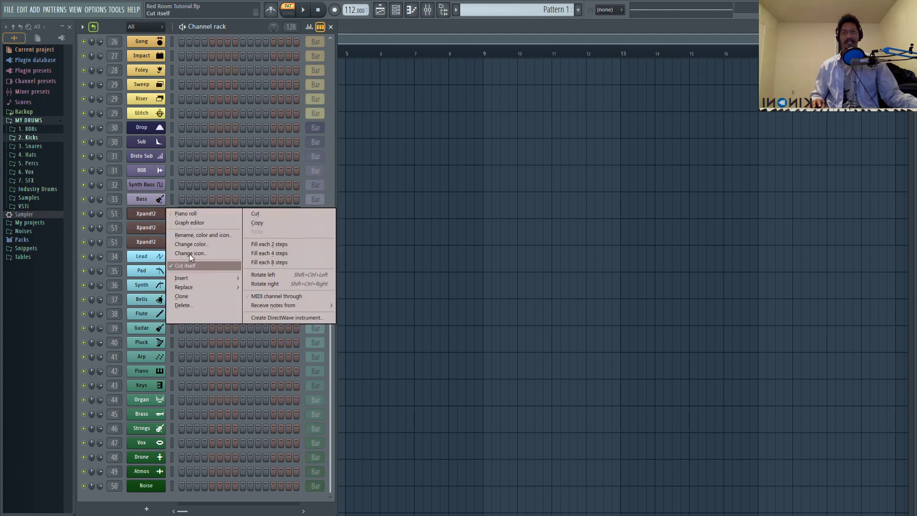
pyautogui.click(185, 297)
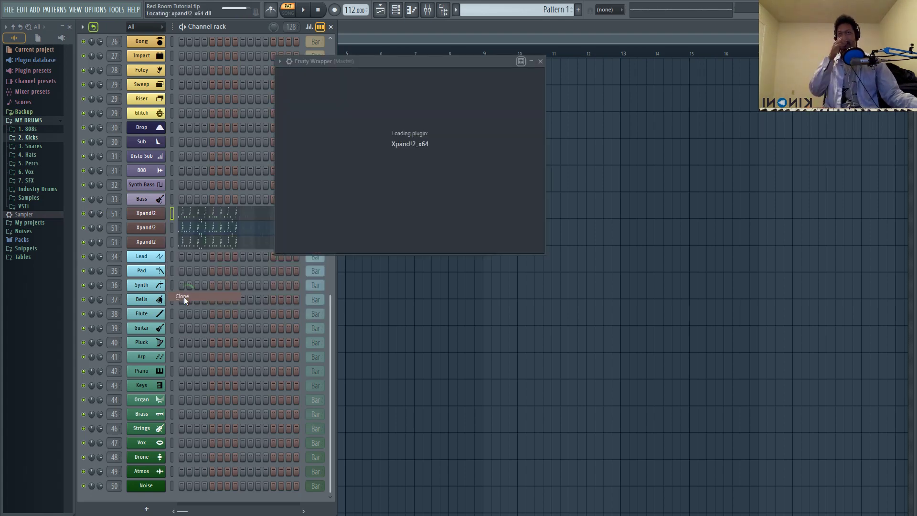
pyautogui.click(683, 61)
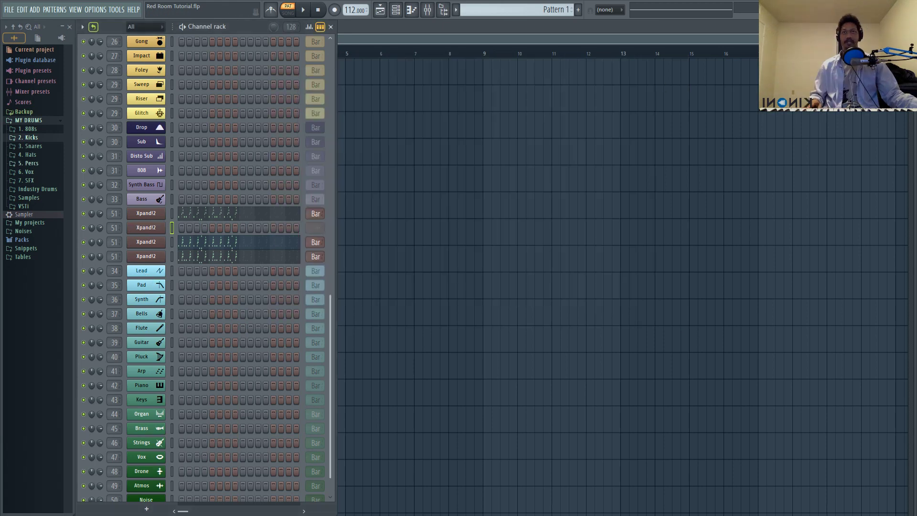
pyautogui.click(186, 218)
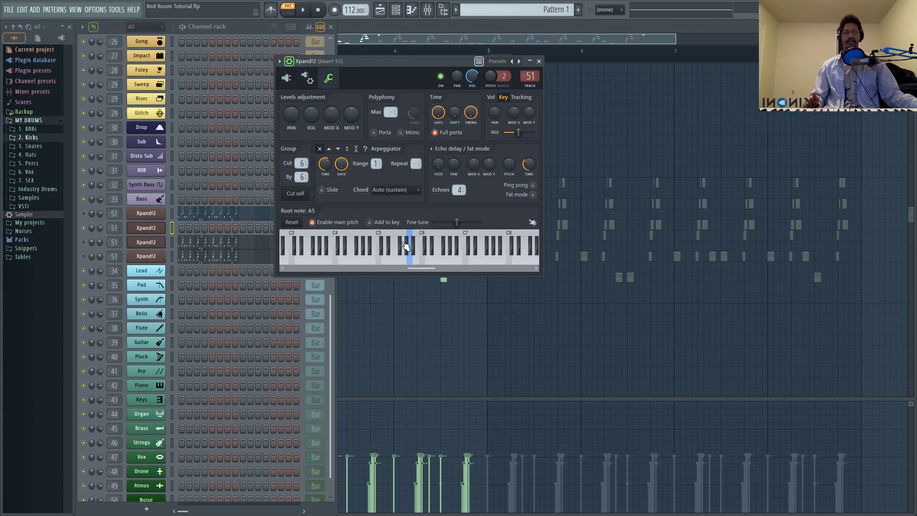
pyautogui.press('F7')
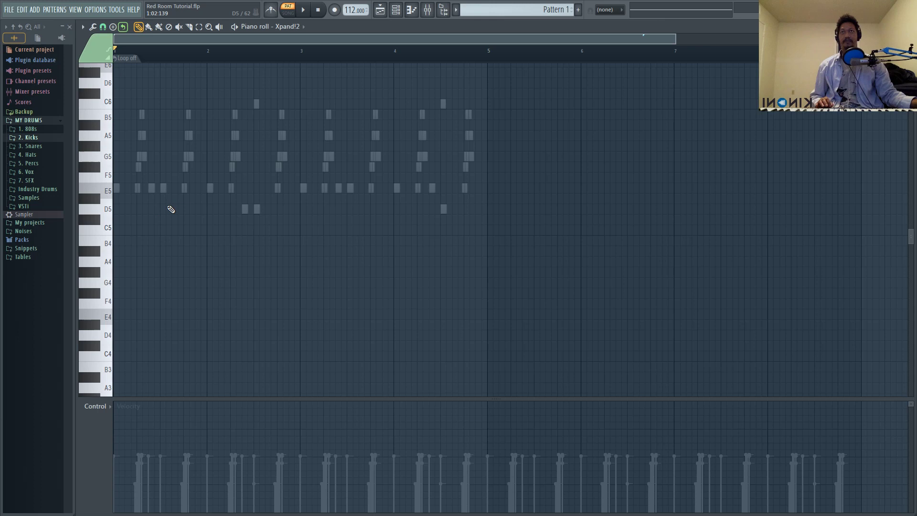
# Duplicate the E5 and D5 notes and repeat a stacked note column from bar 1.3 along the pattern.
pyautogui.click(303, 9)
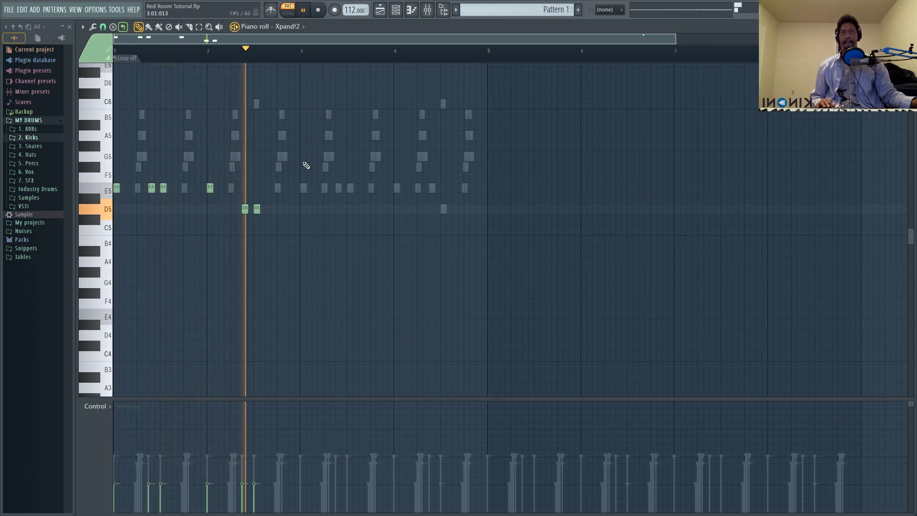
pyautogui.press('space')
pyautogui.hotkey('ctrl', 'b')
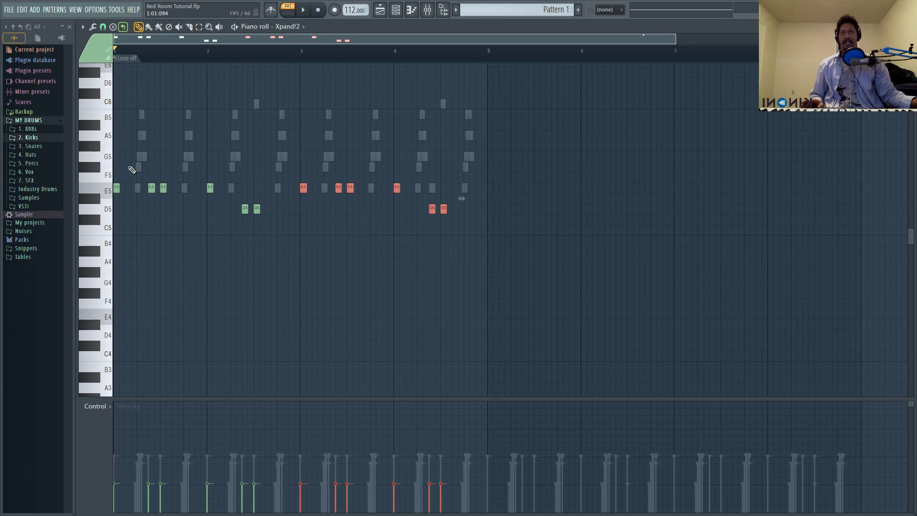
pyautogui.click(142, 195)
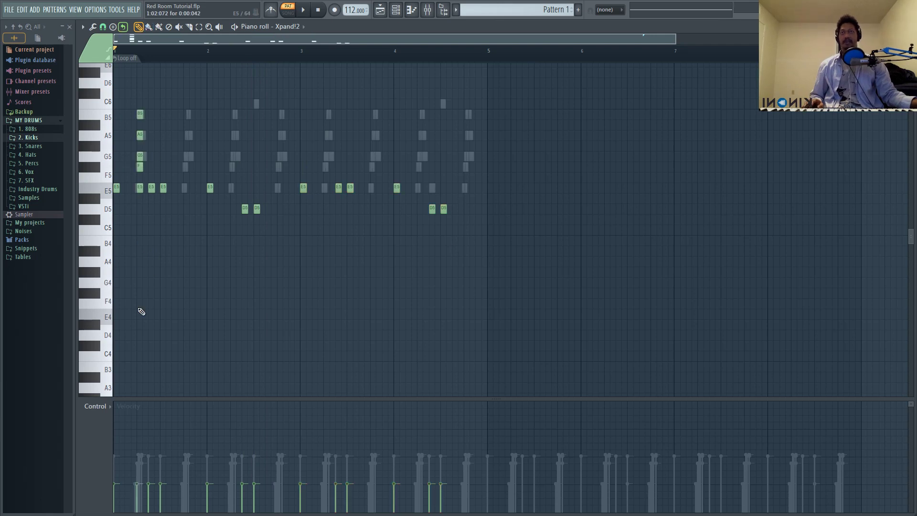
pyautogui.moveTo(130, 110); pyautogui.dragTo(151, 211)
pyautogui.moveTo(140, 168); pyautogui.dragTo(184, 168)
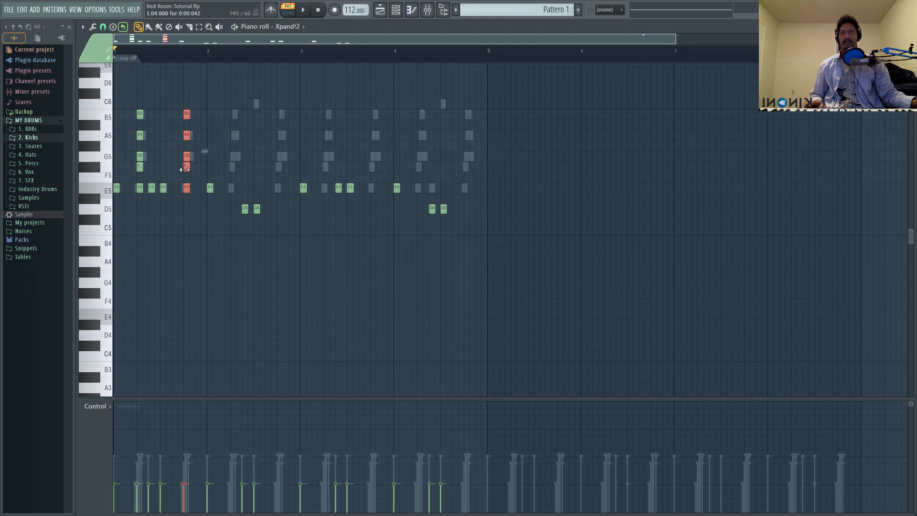
pyautogui.hotkey('ctrl', 'b')
pyautogui.hotkey('ctrl', 'b')
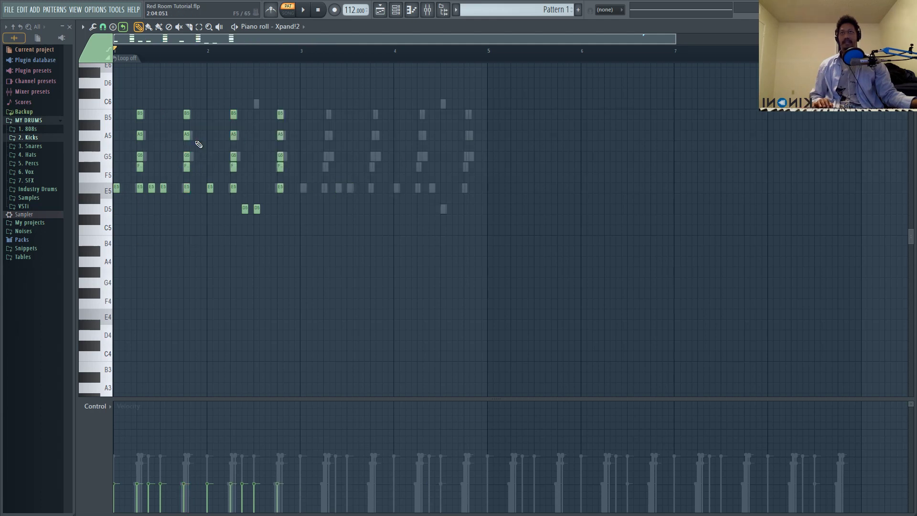
# Play the melody, select its four chord columns and open the Strumizer with Alt+S.
pyautogui.click(302, 10)
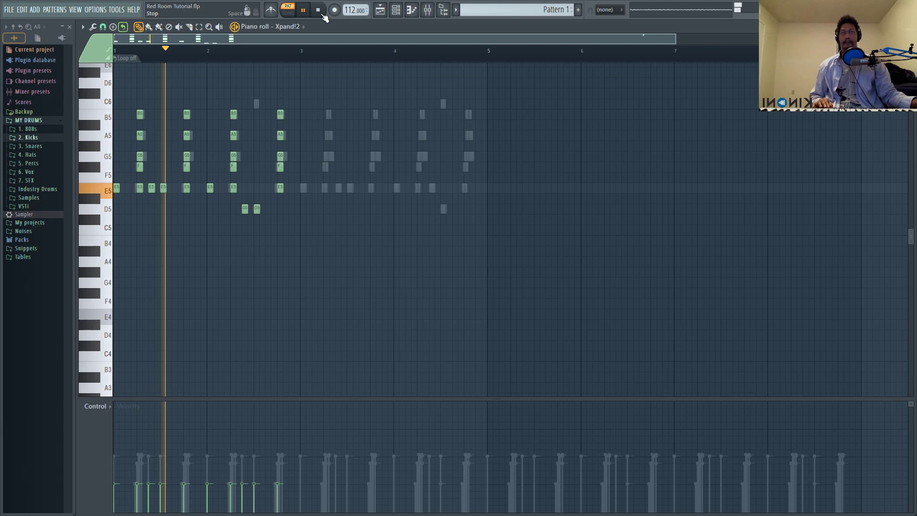
pyautogui.click(318, 10)
pyautogui.moveTo(128, 100); pyautogui.dragTo(142, 197)
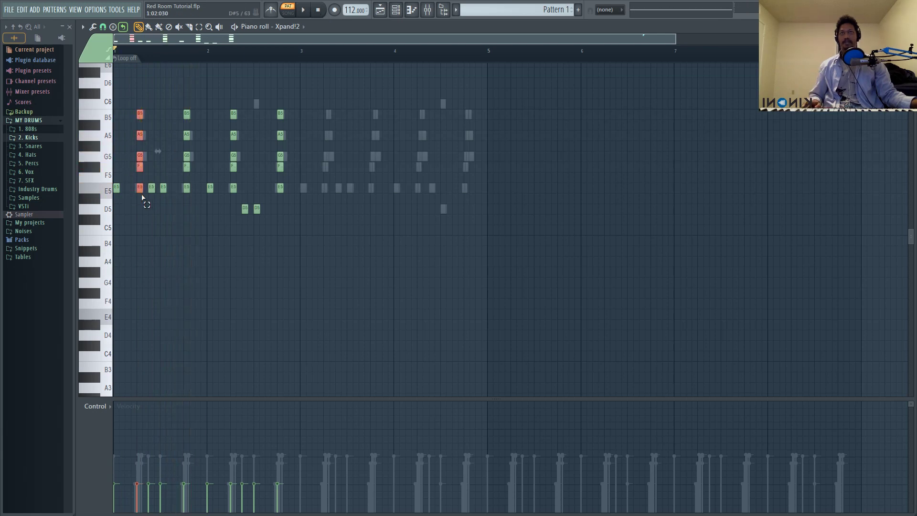
pyautogui.moveTo(180, 99); pyautogui.dragTo(201, 194)
pyautogui.moveTo(227, 99); pyautogui.dragTo(248, 194)
pyautogui.moveTo(273, 99); pyautogui.dragTo(296, 192)
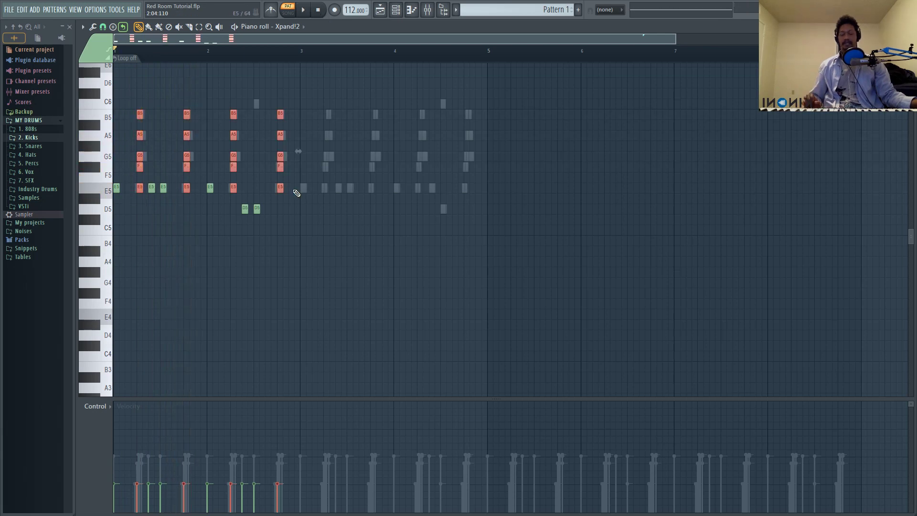
pyautogui.hotkey('alt', 's')
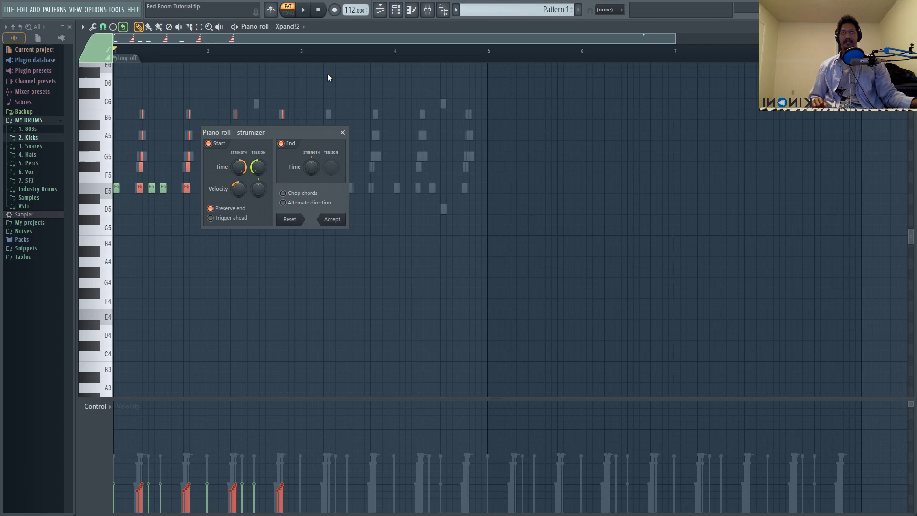
# Audition the strummed chords three times, then accept the strum.
pyautogui.press('space')
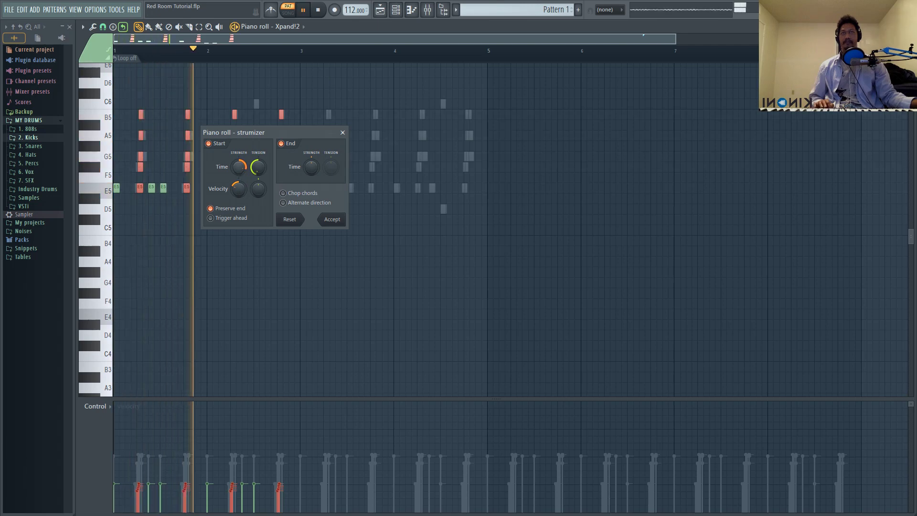
pyautogui.press('space')
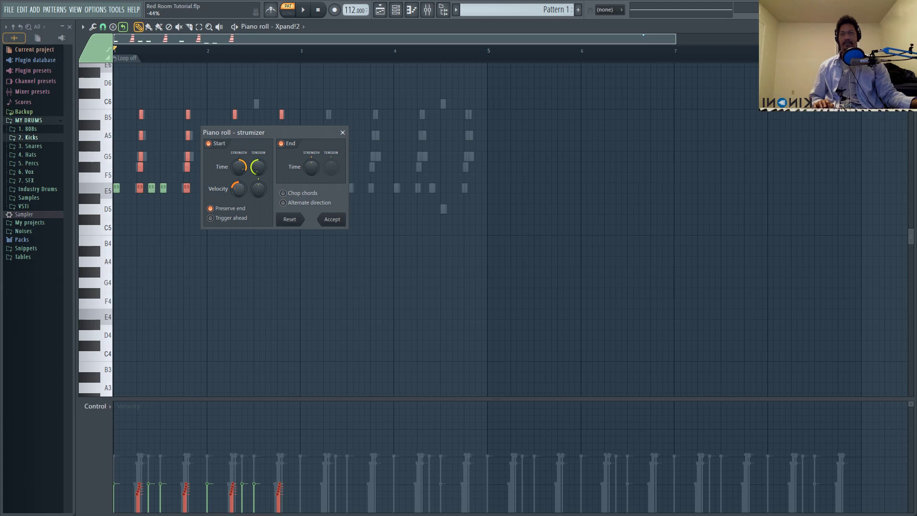
pyautogui.press('space')
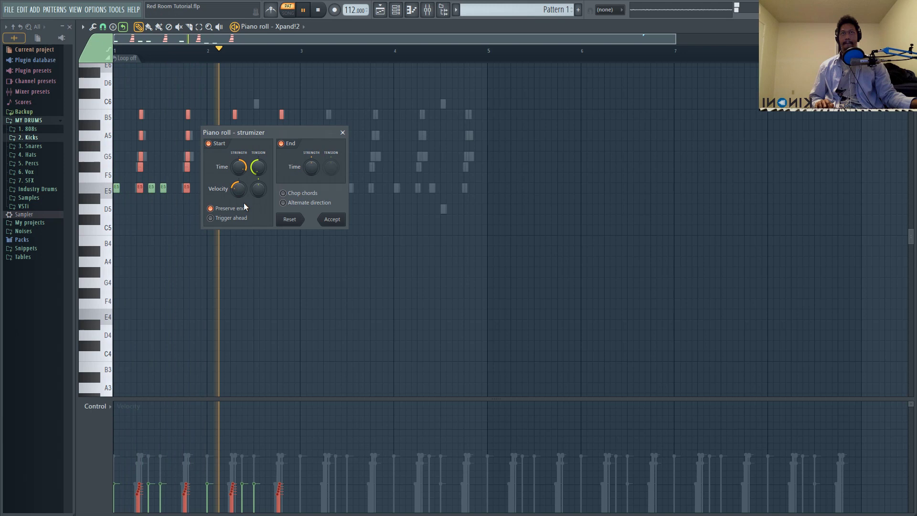
pyautogui.press('space')
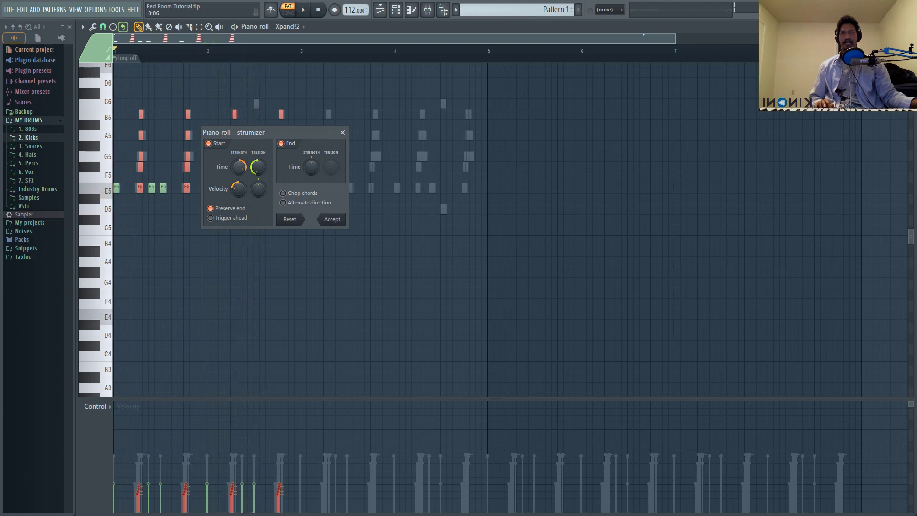
pyautogui.press('space')
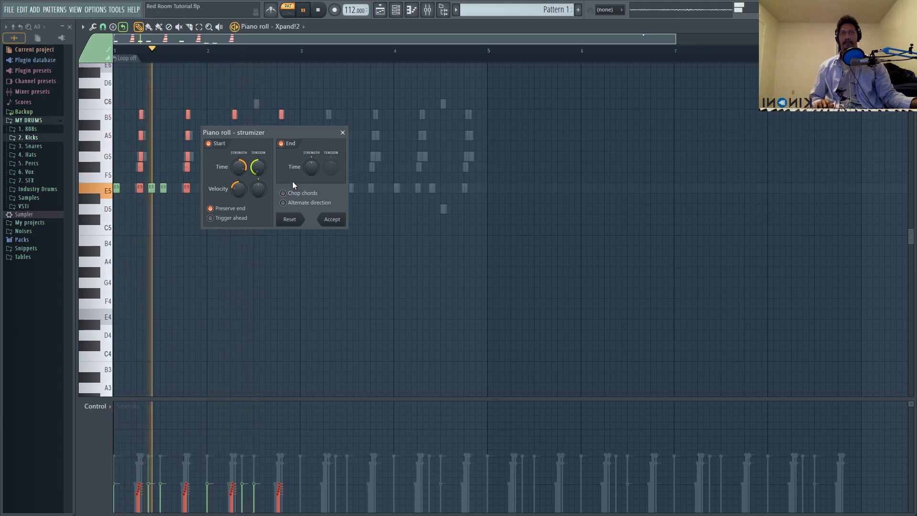
pyautogui.press('space')
pyautogui.press('Escape')
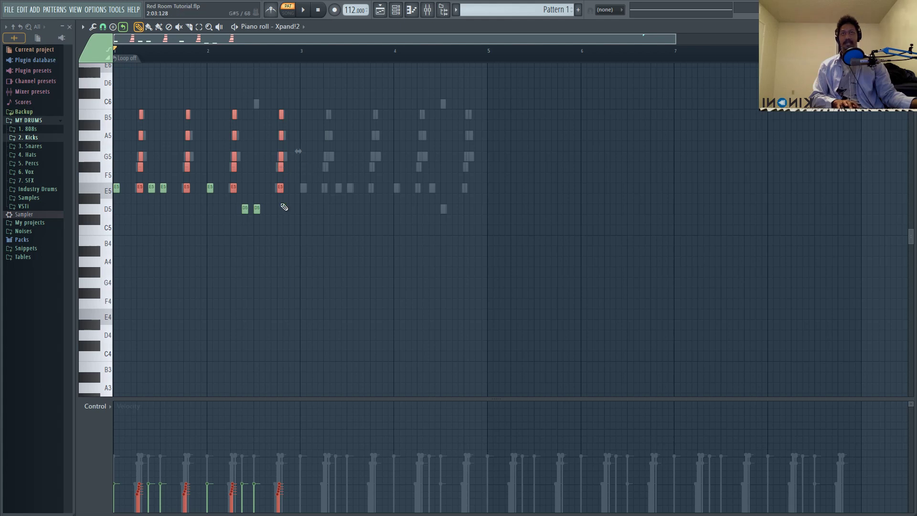
# Preview the strum, then Shift-drag a copy of the four chords slightly later.
pyautogui.press('space')
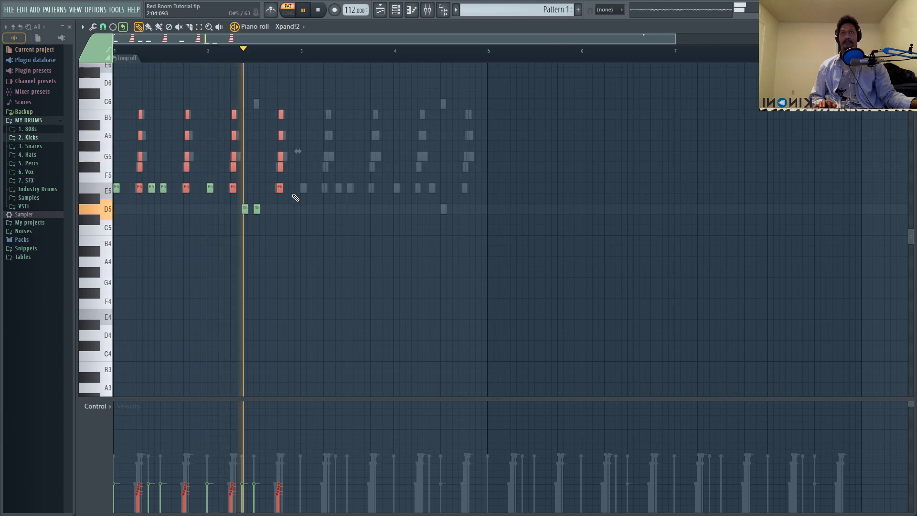
pyautogui.press('space')
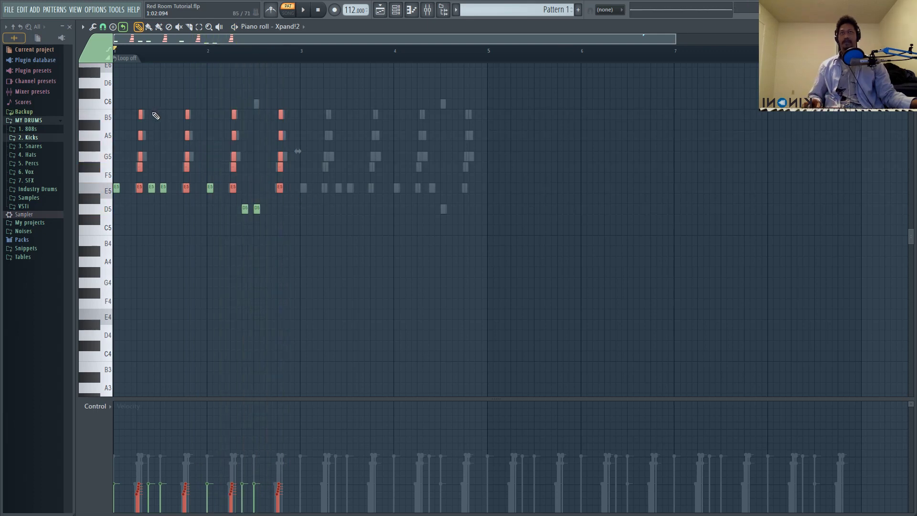
pyautogui.moveTo(141, 168); pyautogui.dragTo(145, 169)
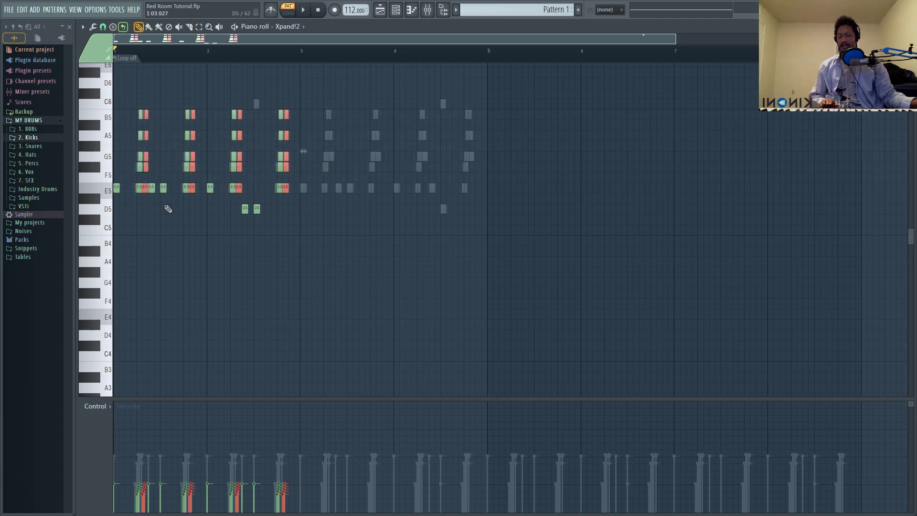
# Flip the copied chords horizontally, delete their four overlapping F#5 notes, and play the result.
pyautogui.hotkey('alt', 'y')
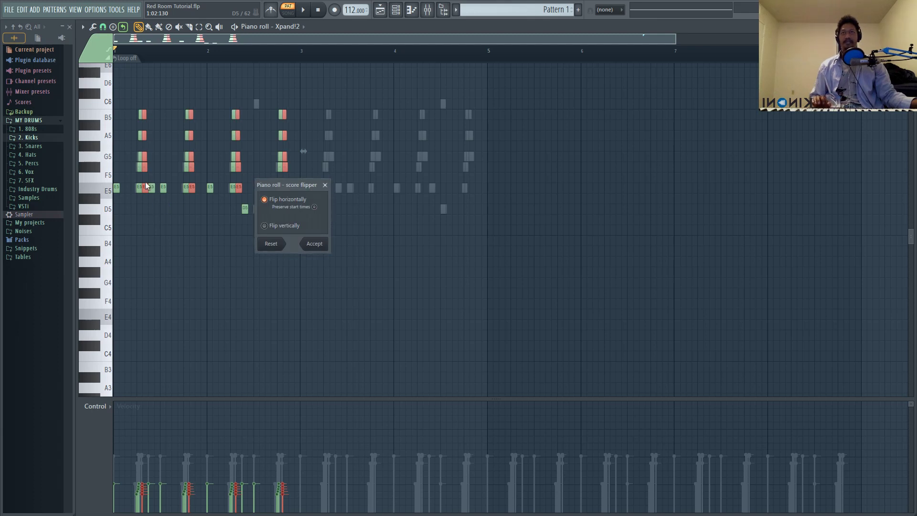
pyautogui.click(315, 245)
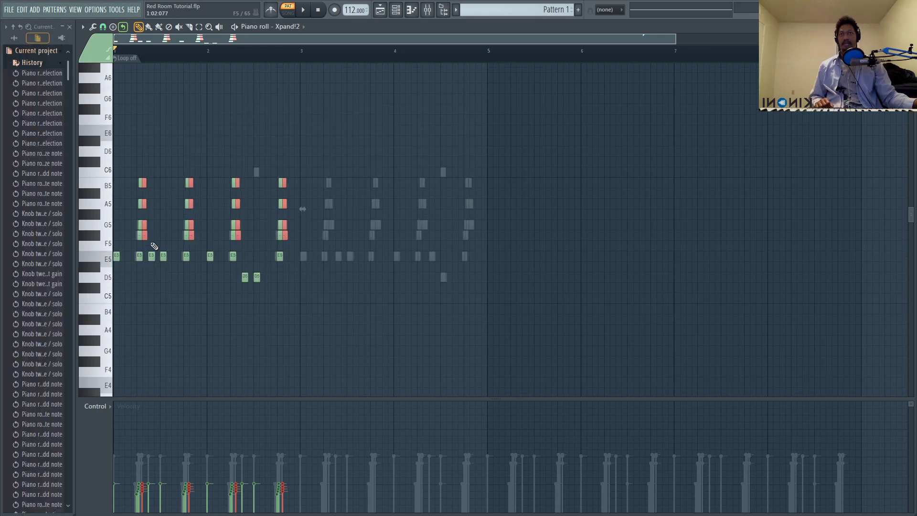
pyautogui.rightClick(145, 235)
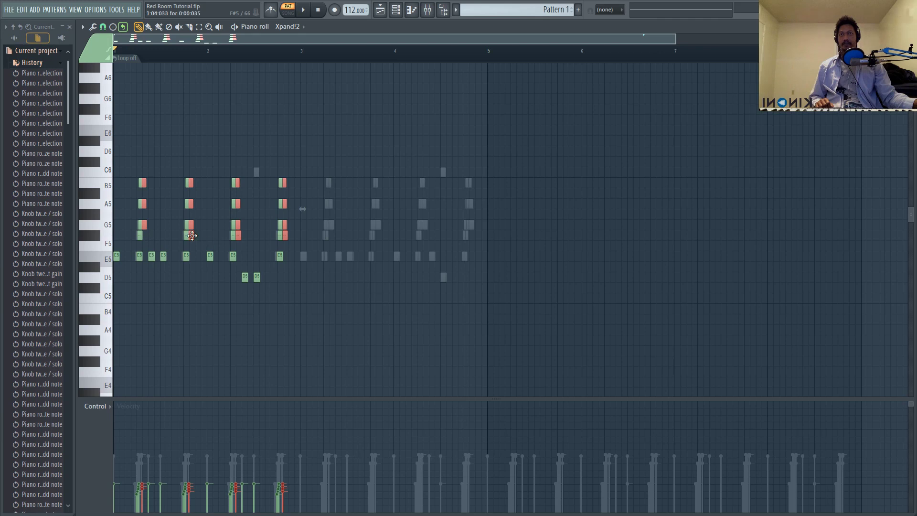
pyautogui.rightClick(190, 235)
pyautogui.rightClick(237, 236)
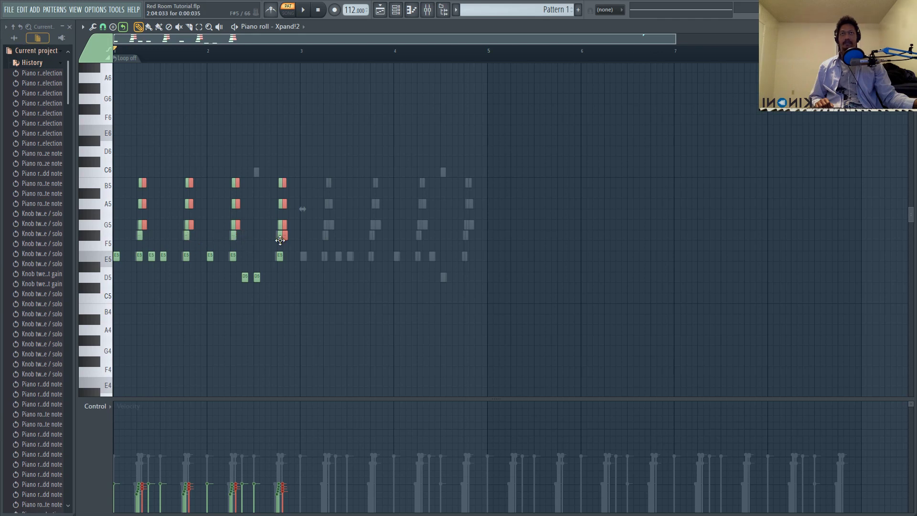
pyautogui.rightClick(286, 236)
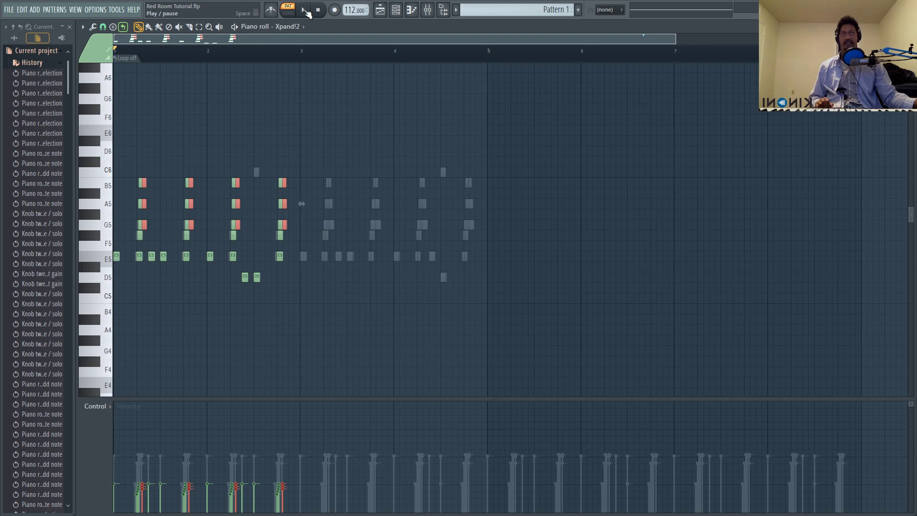
pyautogui.click(307, 13)
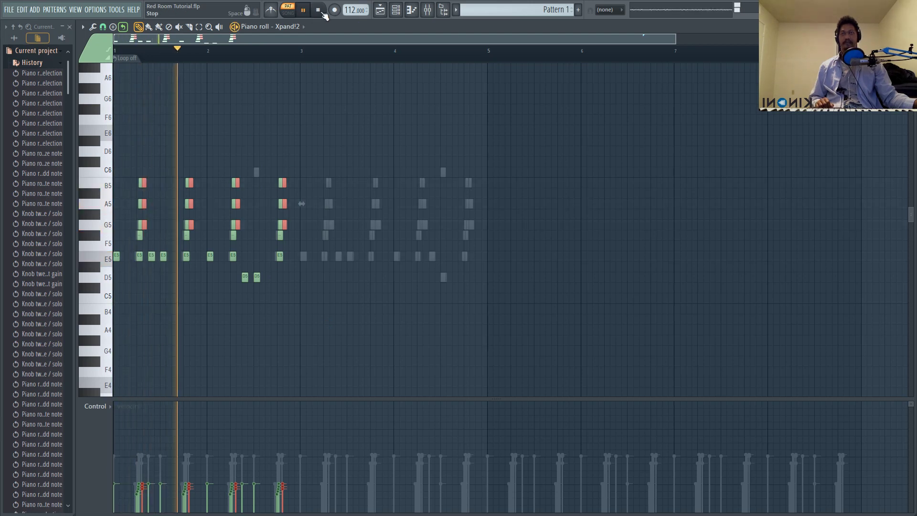
# Clear the note selection and replay the layered Xpand!2 pattern.
pyautogui.click(320, 11)
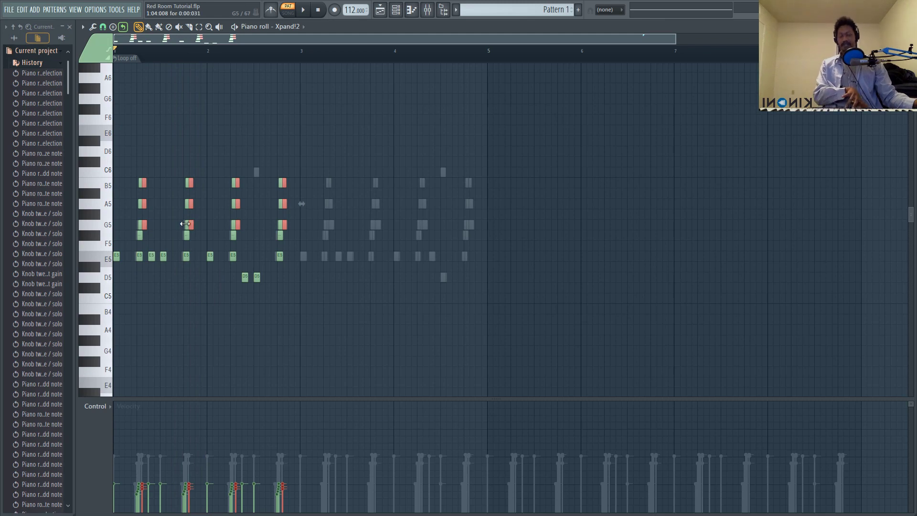
pyautogui.hotkey('ctrl', 'd')
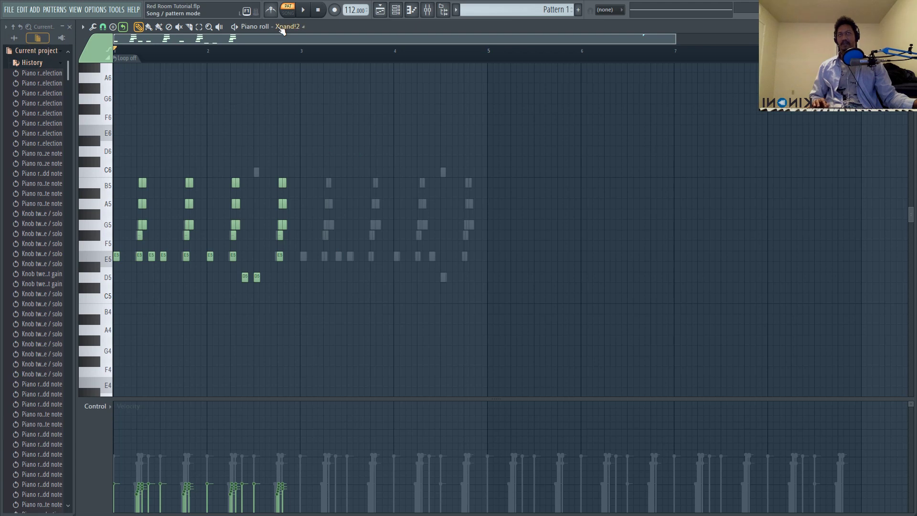
pyautogui.click(306, 11)
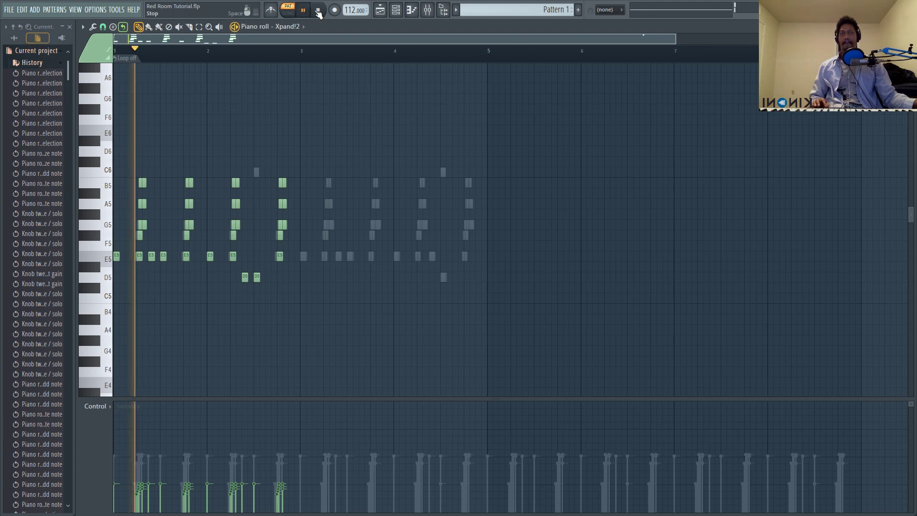
pyautogui.click(318, 12)
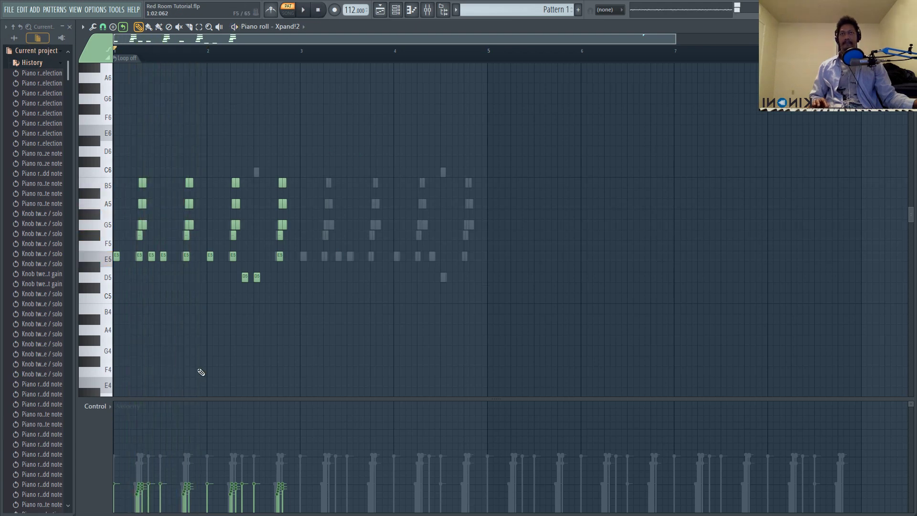
# Shorten the B5 and A5 notes of the first, third and fourth chords, then audition them.
pyautogui.moveTo(134, 169); pyautogui.dragTo(196, 261)
pyautogui.moveTo(228, 166); pyautogui.dragTo(237, 271)
pyautogui.moveTo(262, 160); pyautogui.dragTo(285, 269)
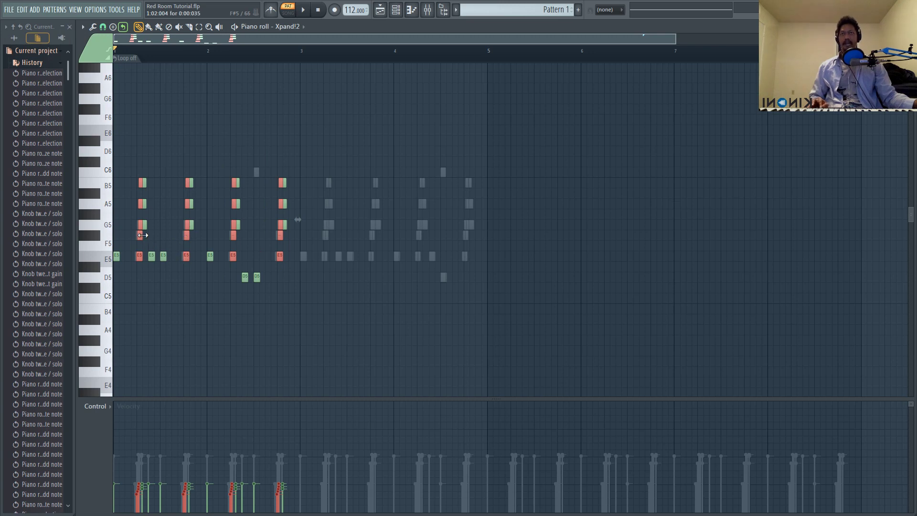
pyautogui.moveTo(143, 235); pyautogui.dragTo(141, 234)
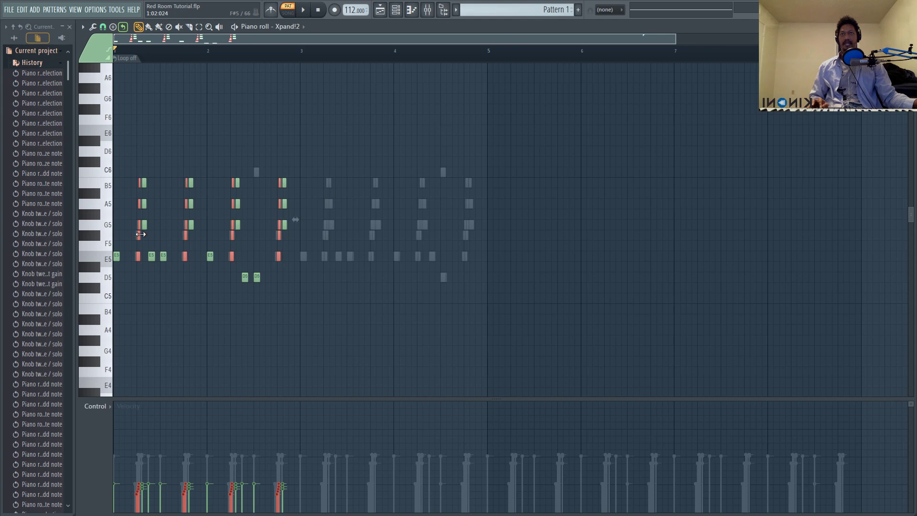
pyautogui.press('space')
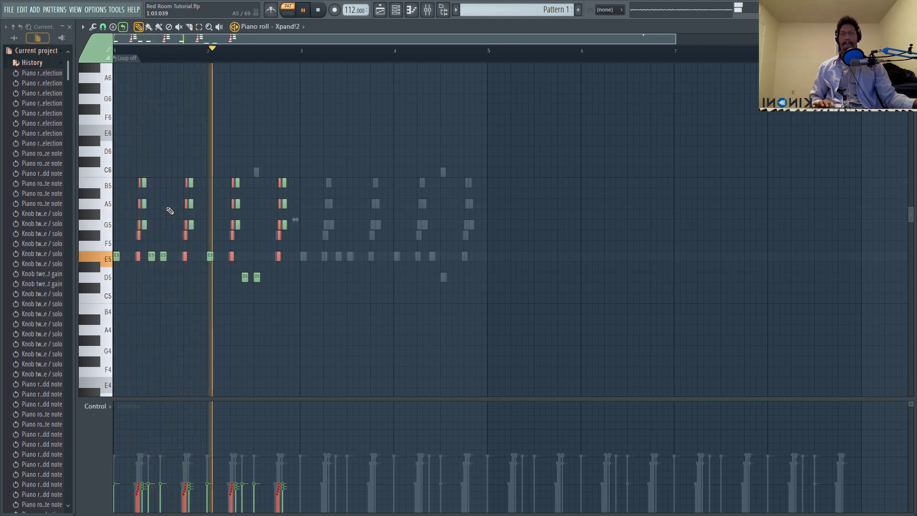
pyautogui.press('space')
# Select the F5–C6 chords in bars 1–4 and play the melody from the start.
pyautogui.moveTo(151, 169); pyautogui.dragTo(145, 245)
pyautogui.moveTo(201, 178); pyautogui.dragTo(193, 245)
pyautogui.moveTo(254, 167); pyautogui.dragTo(236, 233)
pyautogui.moveTo(292, 177); pyautogui.dragTo(282, 222)
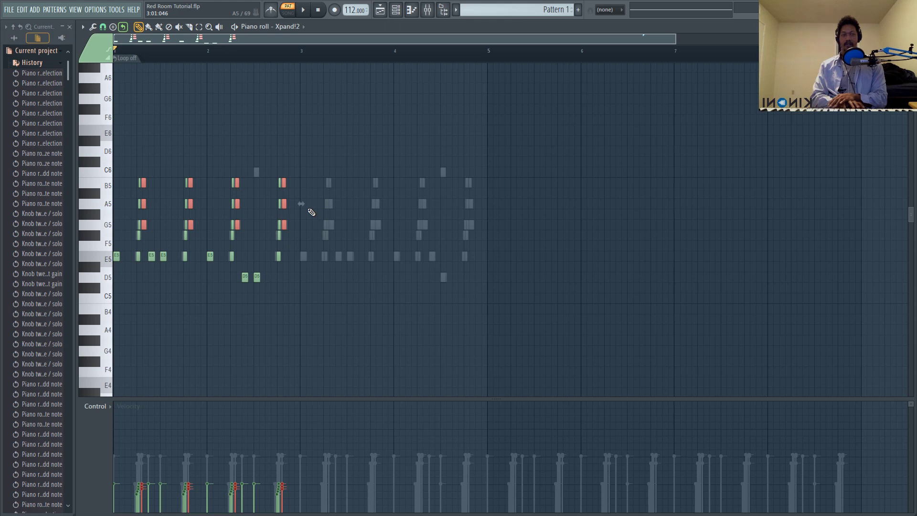
pyautogui.press('space')
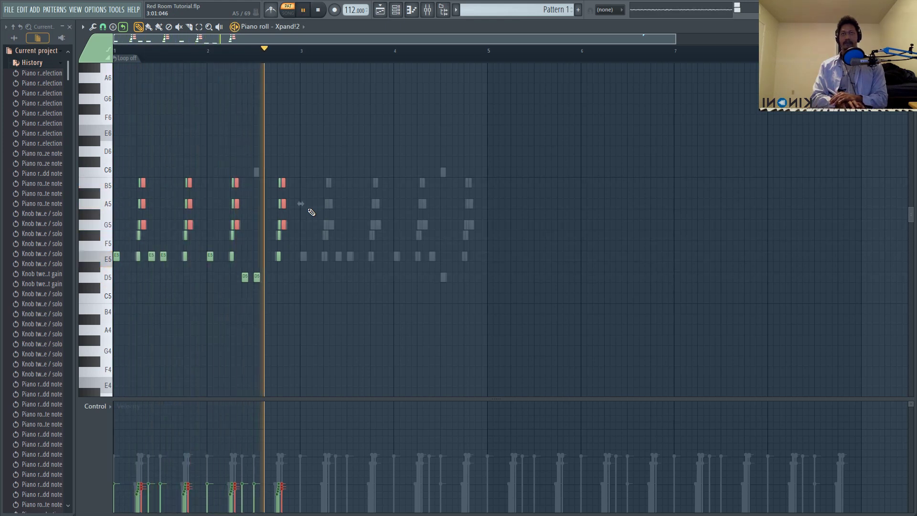
pyautogui.press('space')
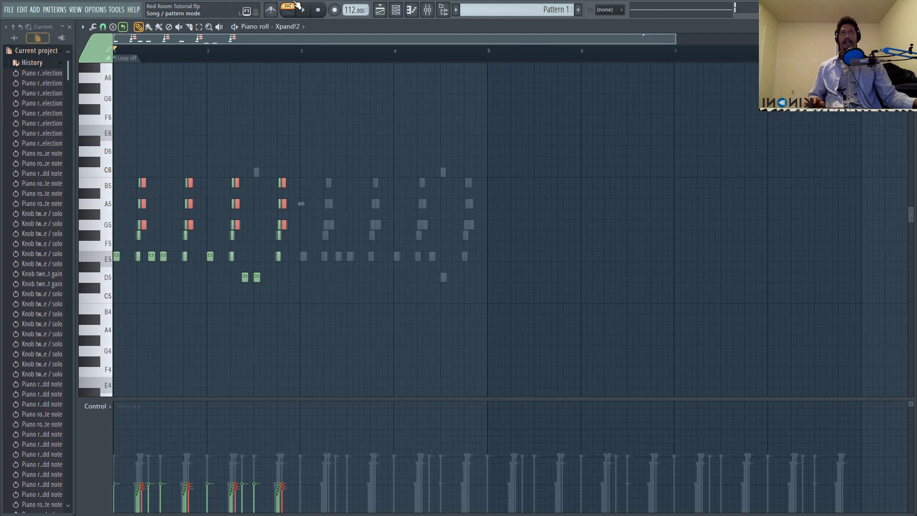
# Paste the short note pattern onto the fourth and sixth Xpand!2 channels.
pyautogui.click(381, 10)
pyautogui.click(396, 10)
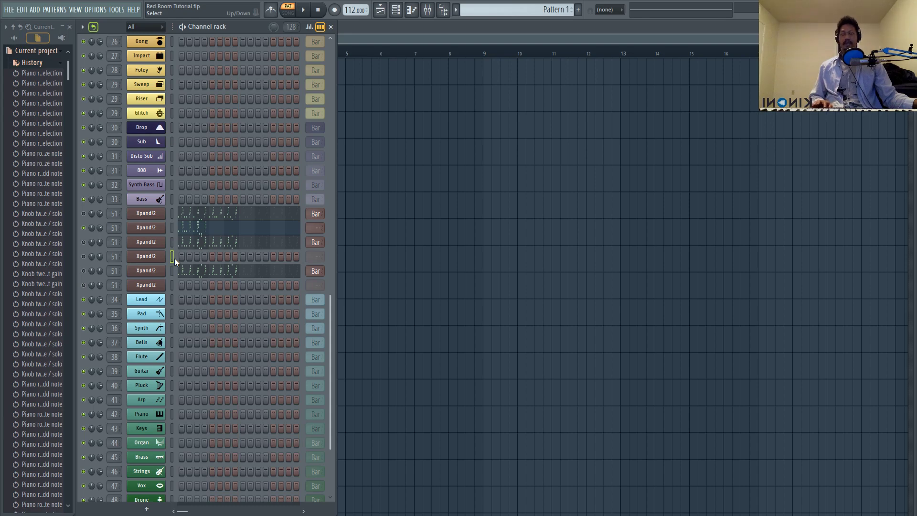
pyautogui.click(174, 258)
pyautogui.hotkey('ctrl', 'v')
pyautogui.click(172, 285)
pyautogui.hotkey('ctrl', 'v')
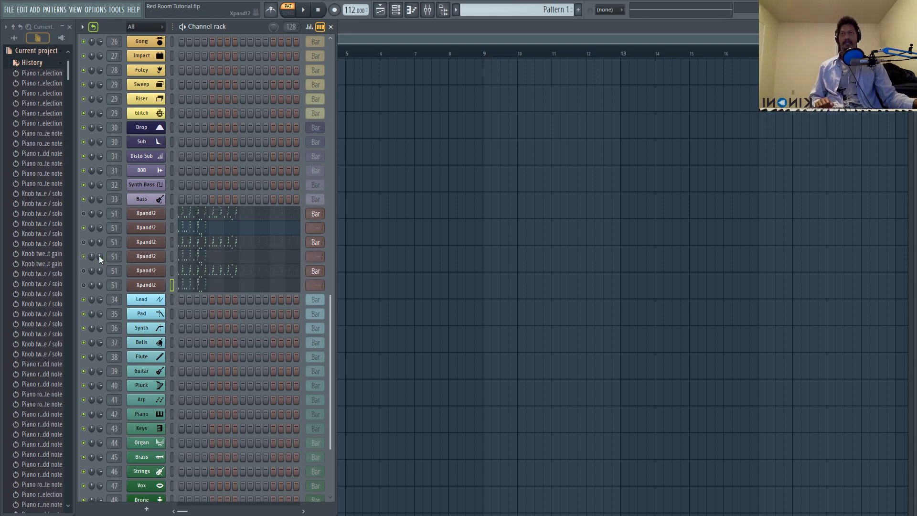
# Audition the new layer, then draw a C6 note near bar 2.5 in the Xpand!2 piano roll.
pyautogui.click(152, 259)
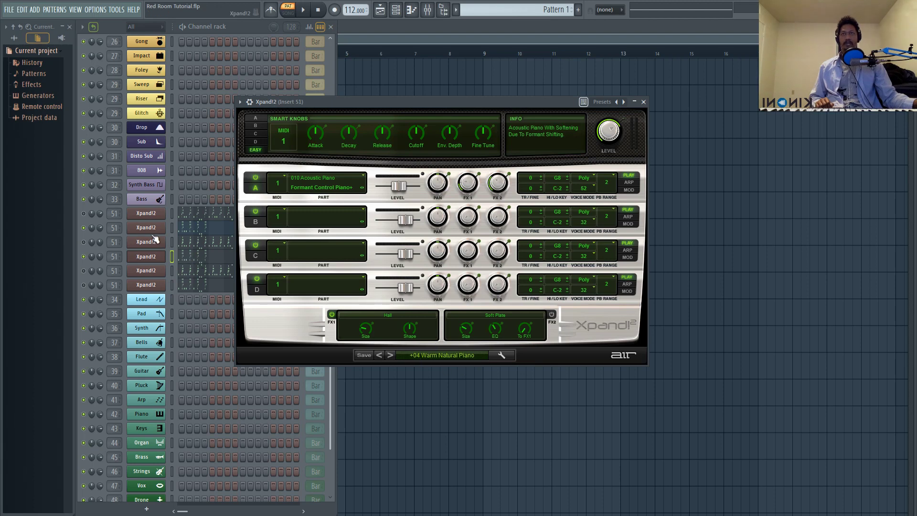
pyautogui.press('space')
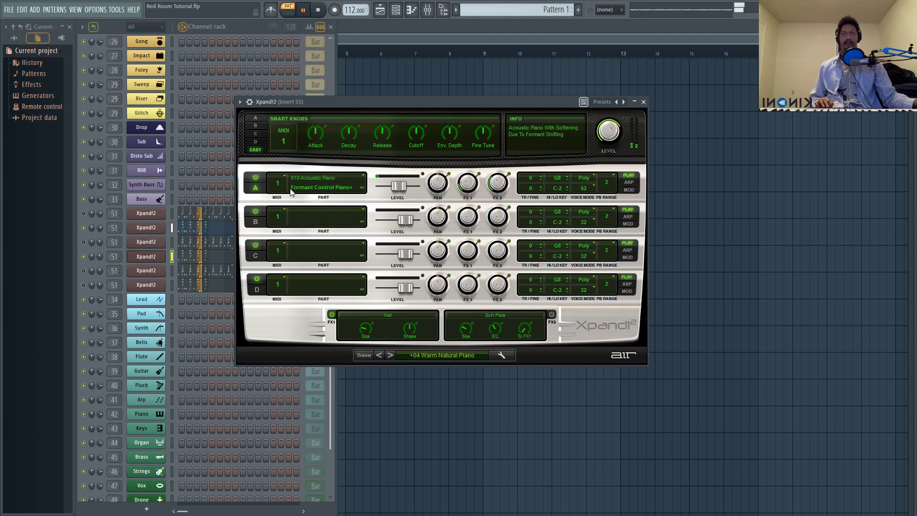
pyautogui.press('F7')
pyautogui.press('space')
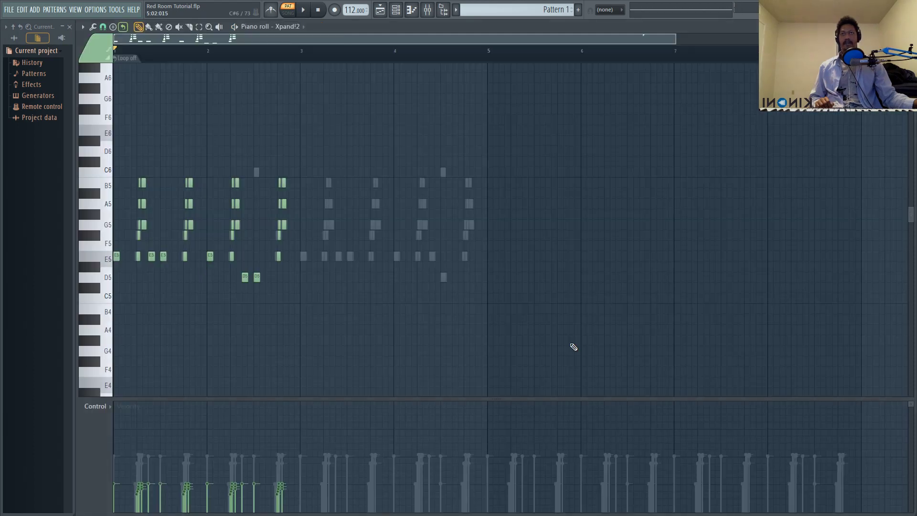
pyautogui.click(256, 172)
pyautogui.click(304, 14)
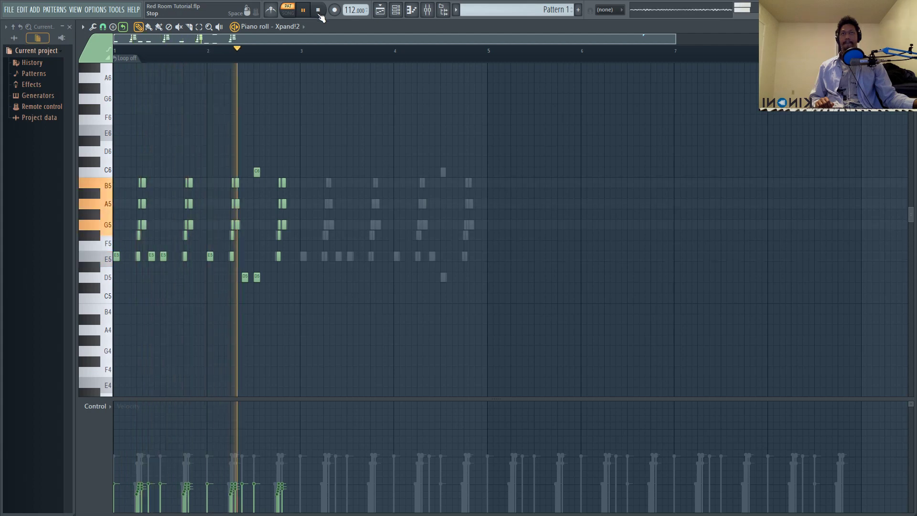
# Select the C6 note near bar 2 and the E5 and D5 notes, then audition the pattern.
pyautogui.click(319, 14)
pyautogui.click(380, 10)
pyautogui.press('F6')
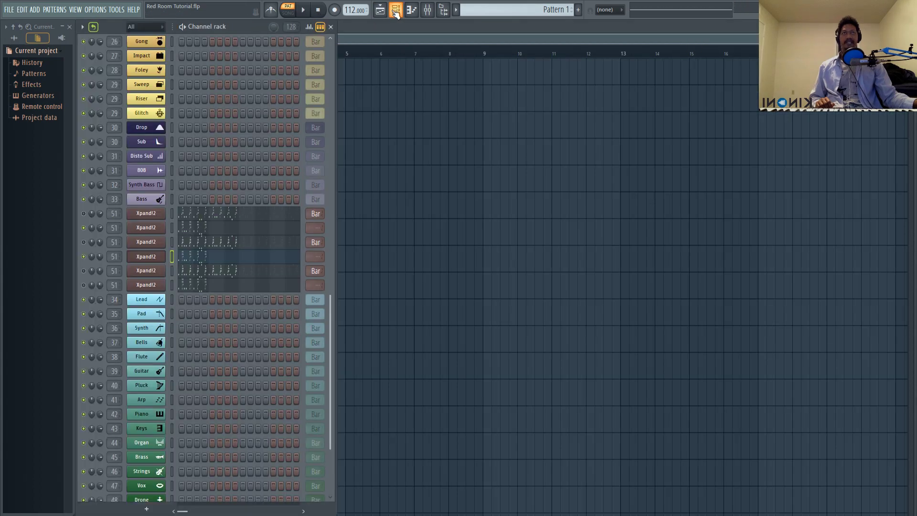
pyautogui.click(188, 264)
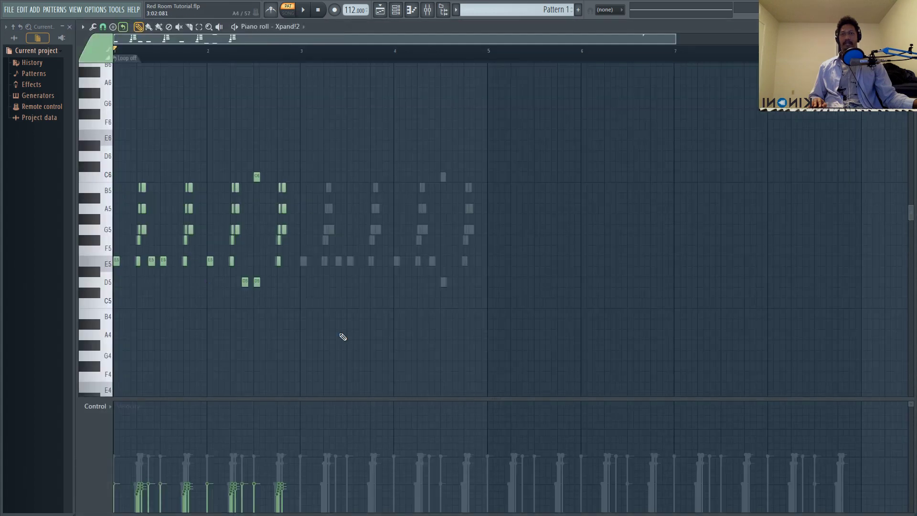
pyautogui.moveTo(246, 141); pyautogui.dragTo(263, 190)
pyautogui.moveTo(327, 256); pyautogui.dragTo(88, 299)
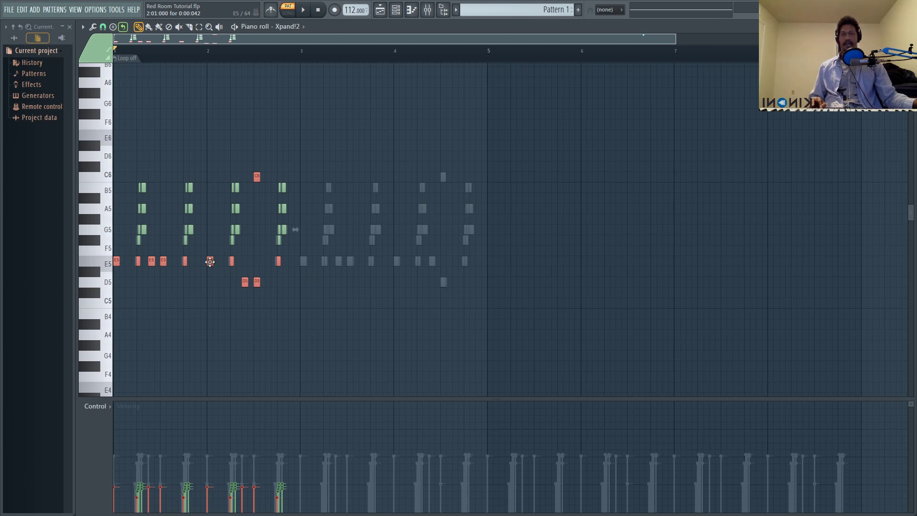
pyautogui.press('space')
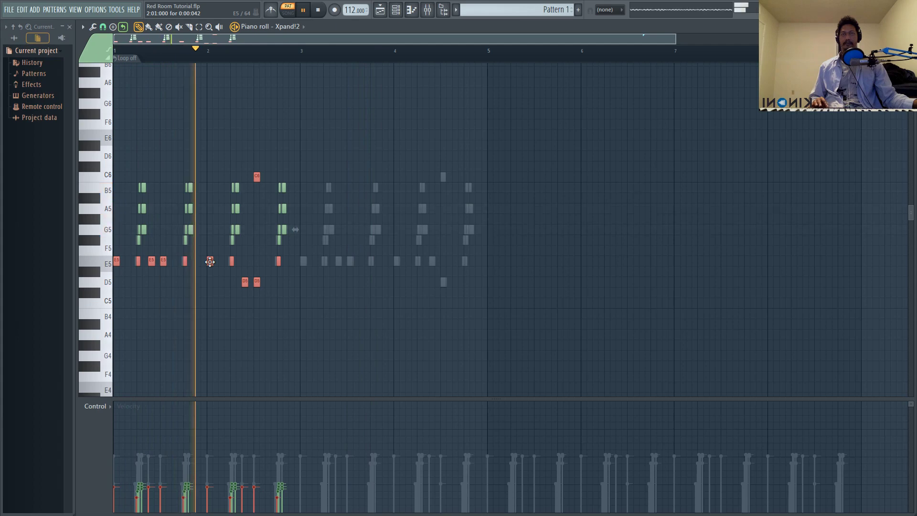
pyautogui.press('space')
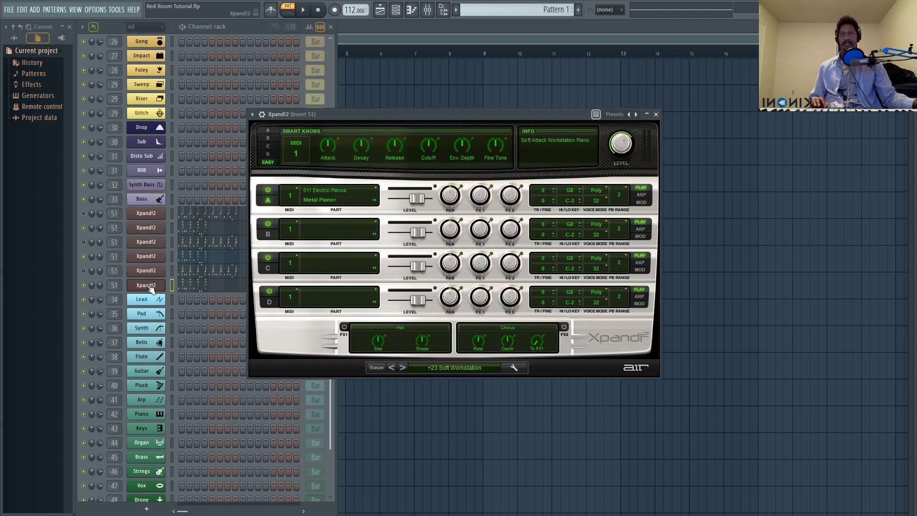
# Close the Xpand!2 window, select the fourth and last Xpand!2 channels, and replay the melody.
pyautogui.click(272, 238)
pyautogui.click(173, 257)
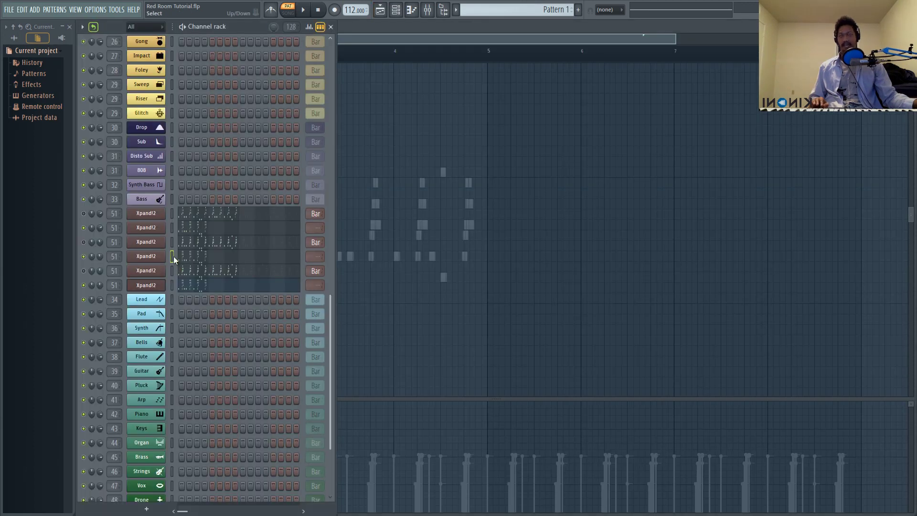
pyautogui.click(172, 286)
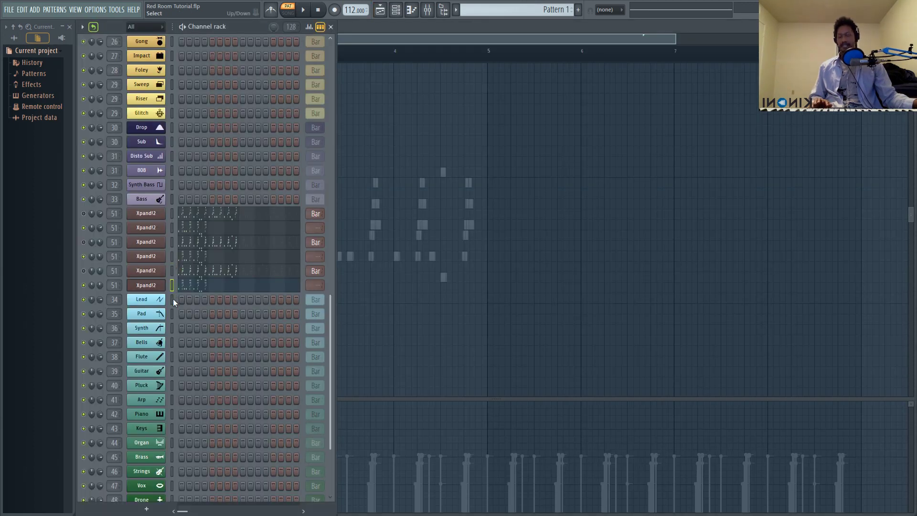
pyautogui.press('F6')
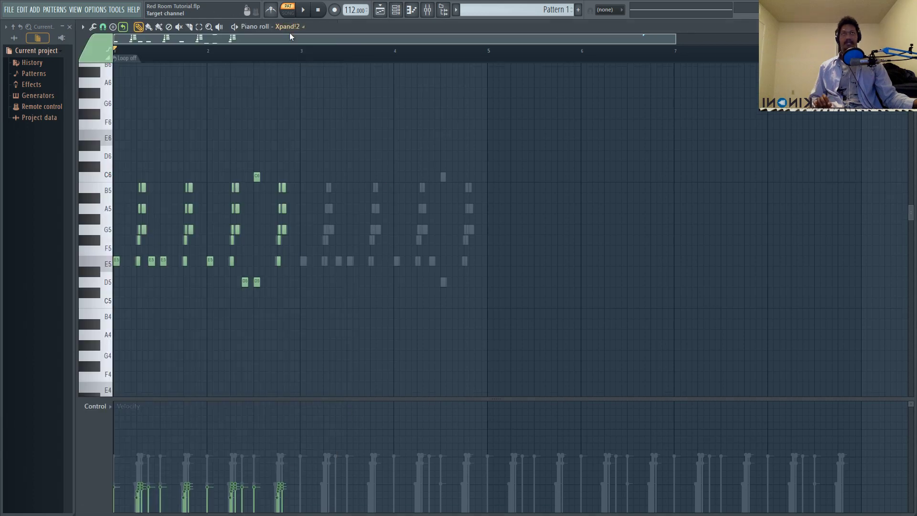
pyautogui.click(302, 9)
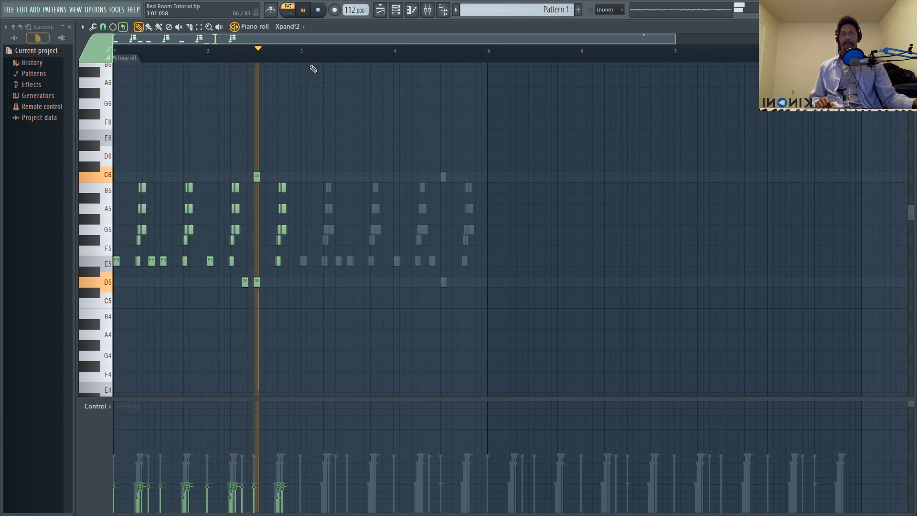
pyautogui.press('space')
# In song mode, paint Pattern 1 at bar 1 of Track 1 and play the arrangement.
pyautogui.press('l')
pyautogui.click(395, 9)
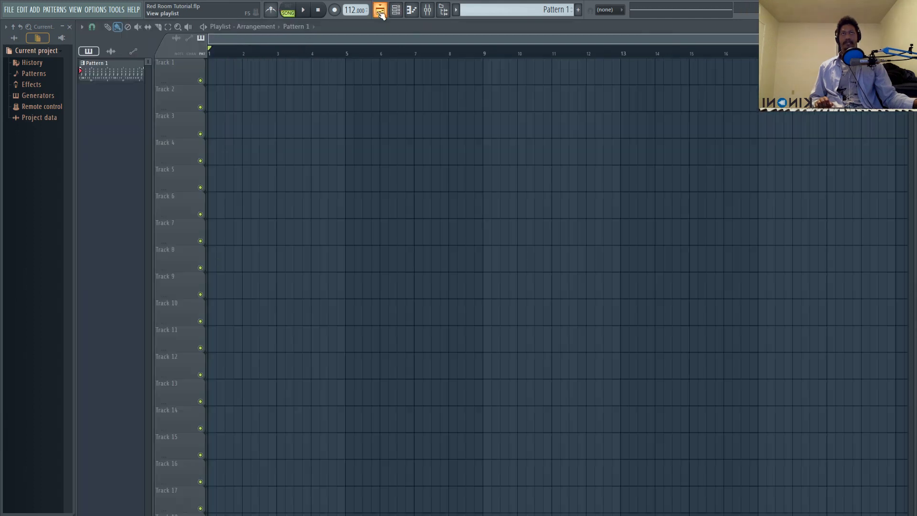
pyautogui.click(219, 85)
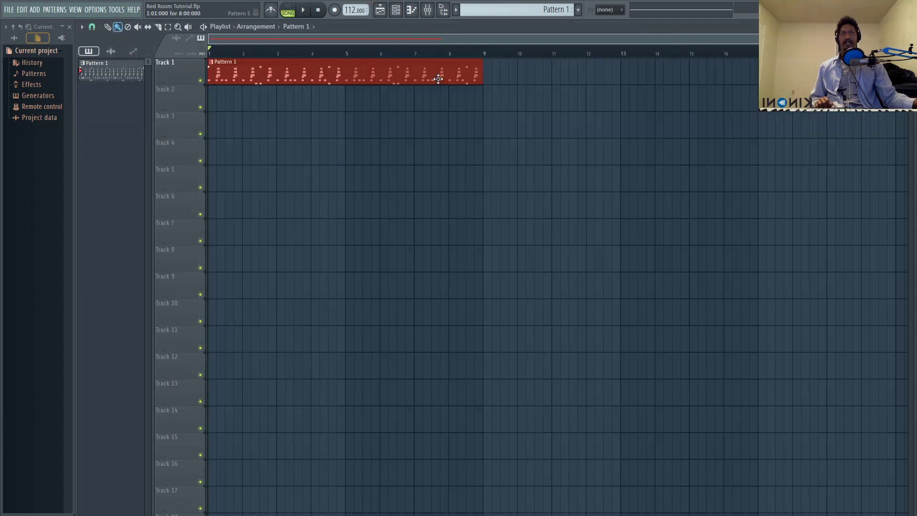
pyautogui.click(303, 12)
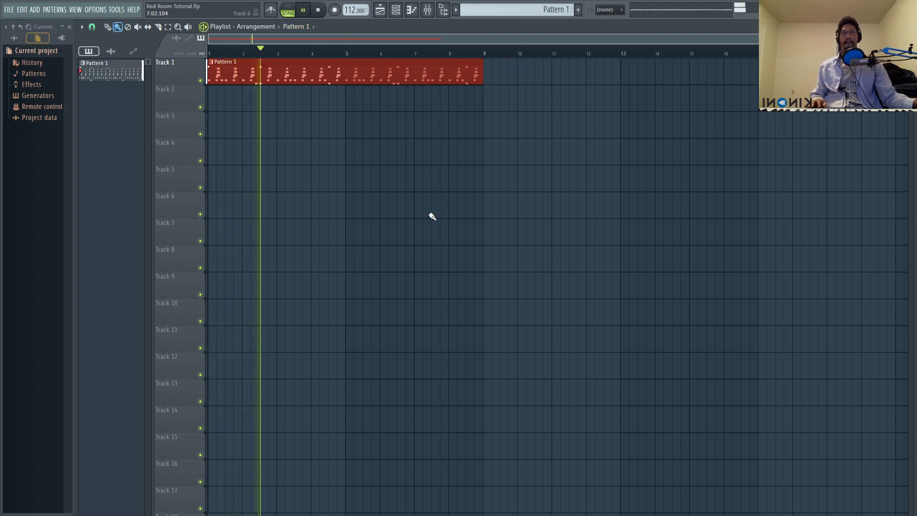
pyautogui.press('space')
pyautogui.press('F7')
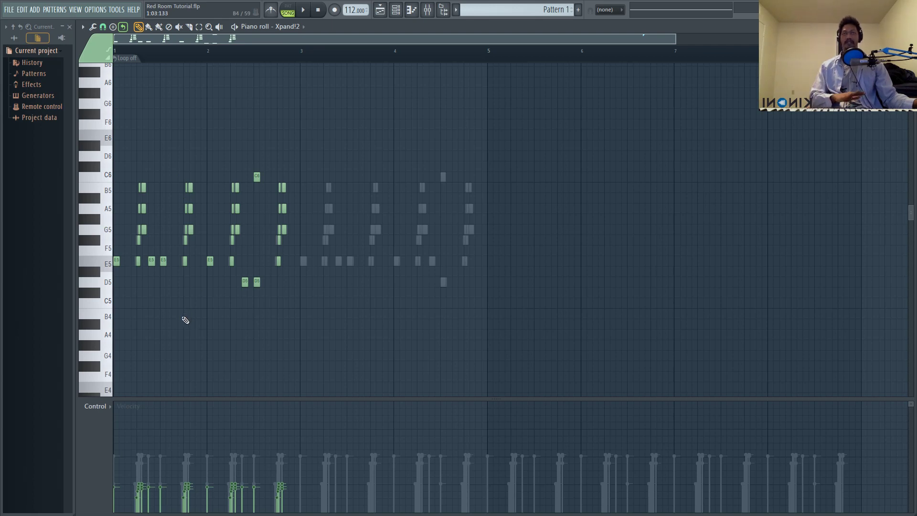
# Show the Playlist with the Channel rack listing the six Xpand!2 channels.
pyautogui.click(386, 12)
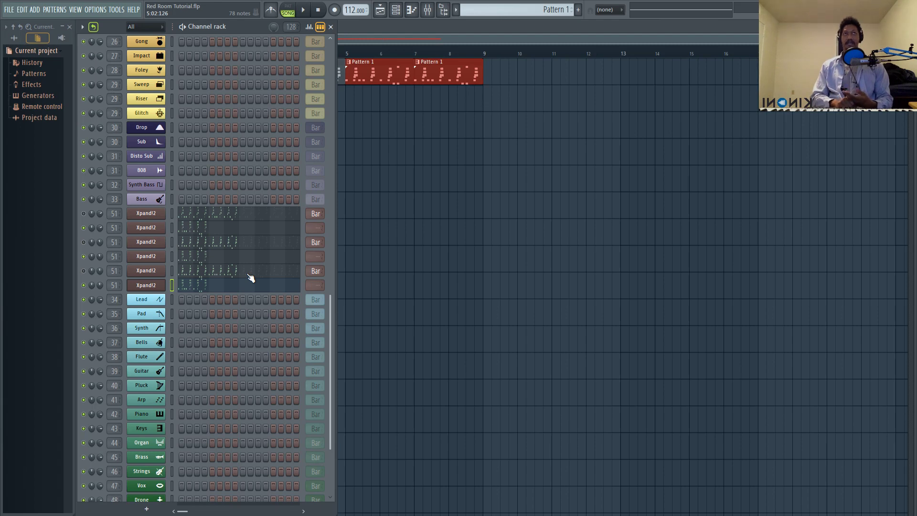
# Open the harp, piano and Soft Workstation Xpand!2 layers on channels 2, 4 and 6.
pyautogui.click(147, 232)
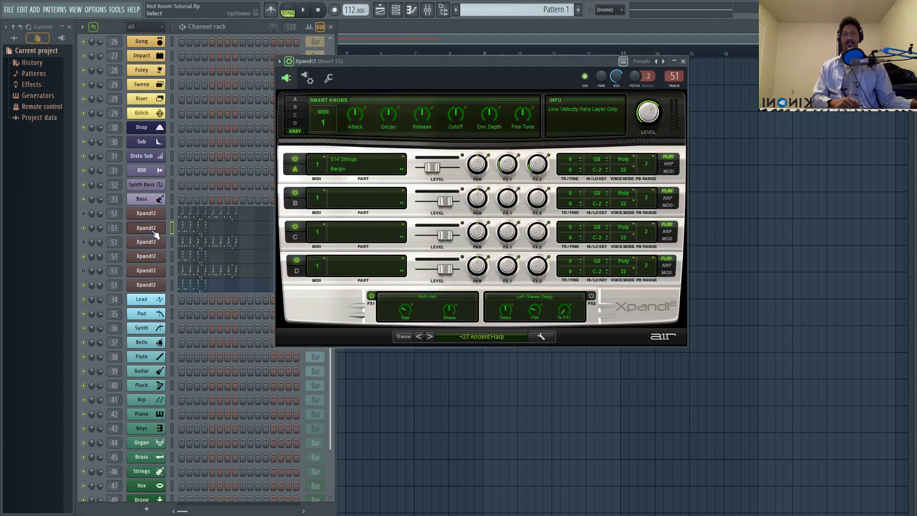
pyautogui.click(146, 257)
pyautogui.click(146, 284)
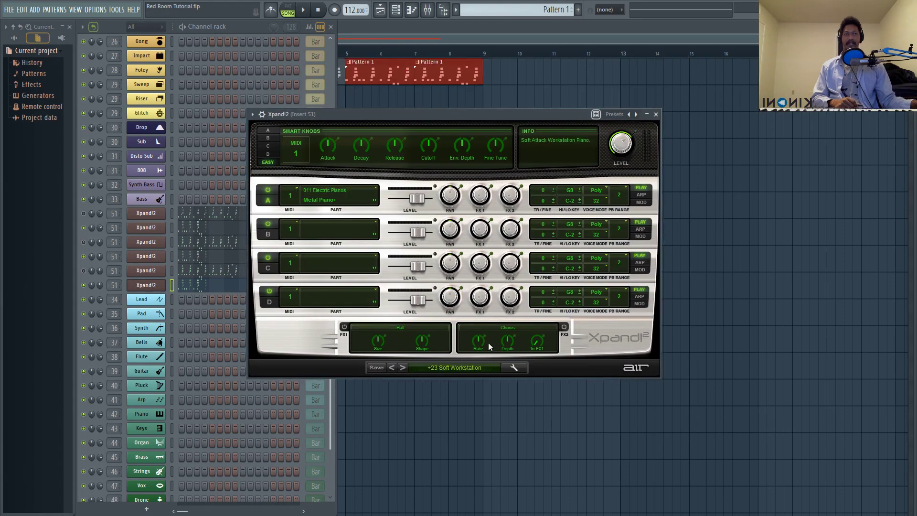